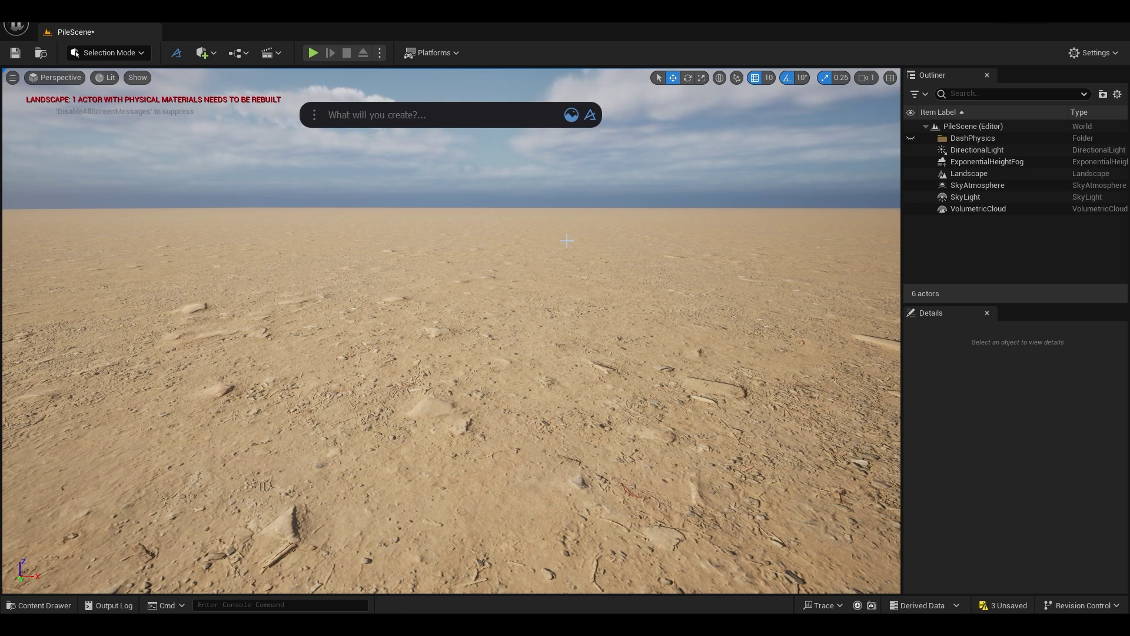
Look through the Dash Content Library's models and its asset categories, then close the library
left_click(570, 116)
left_click(570, 116)
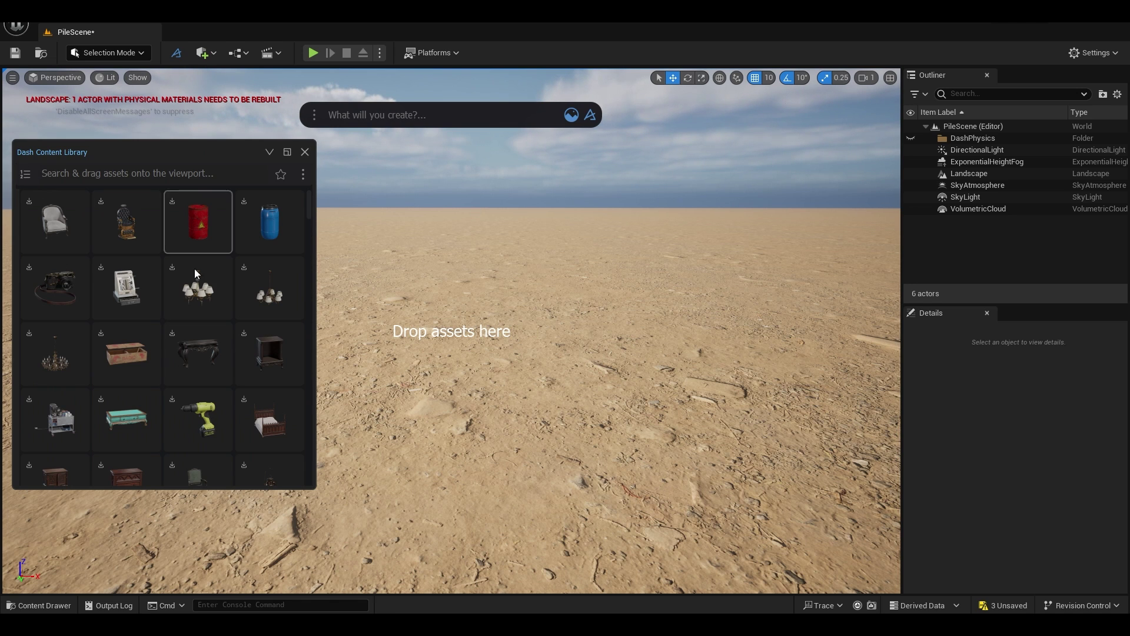
left_click(126, 221)
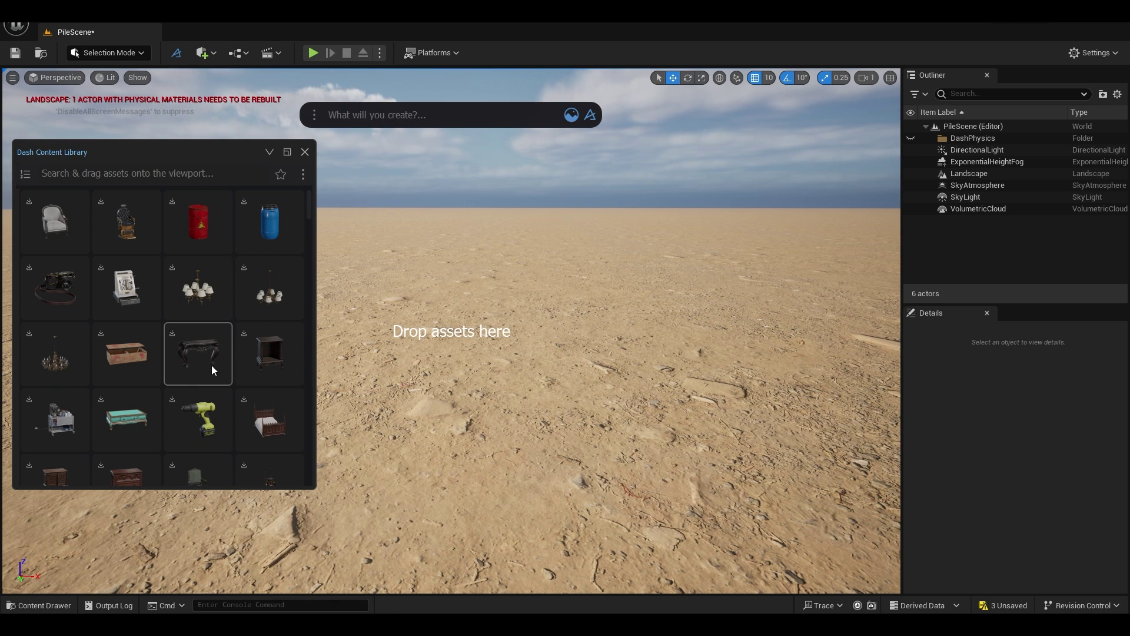
scroll(211, 365, "down", 8)
left_click(25, 174)
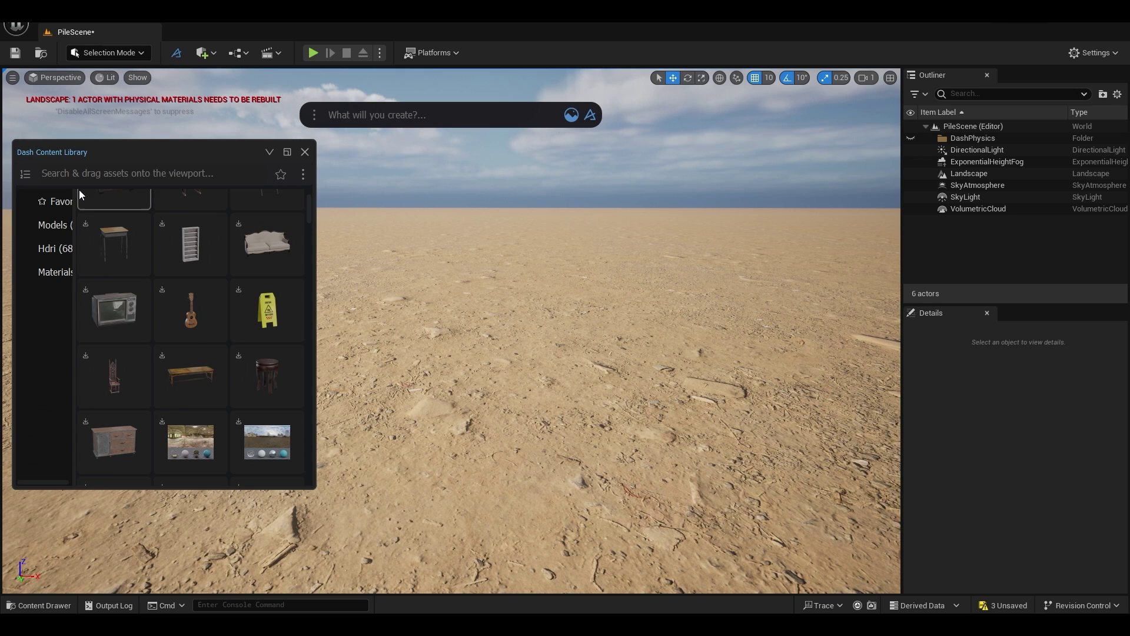
left_click_drag(74, 223, 100, 226)
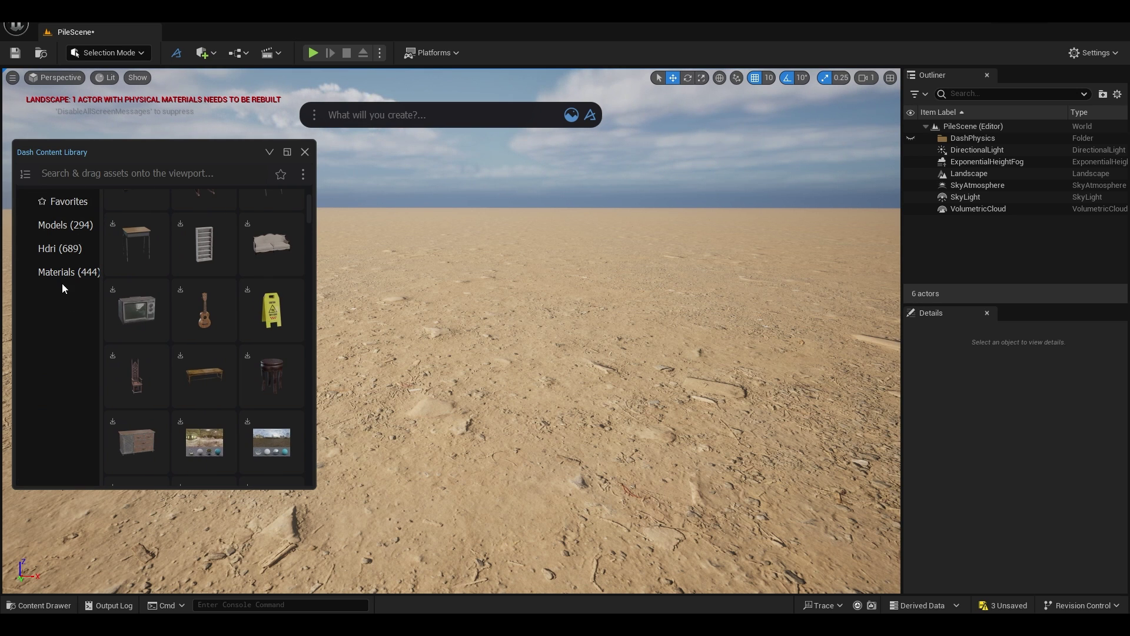
left_click(25, 174)
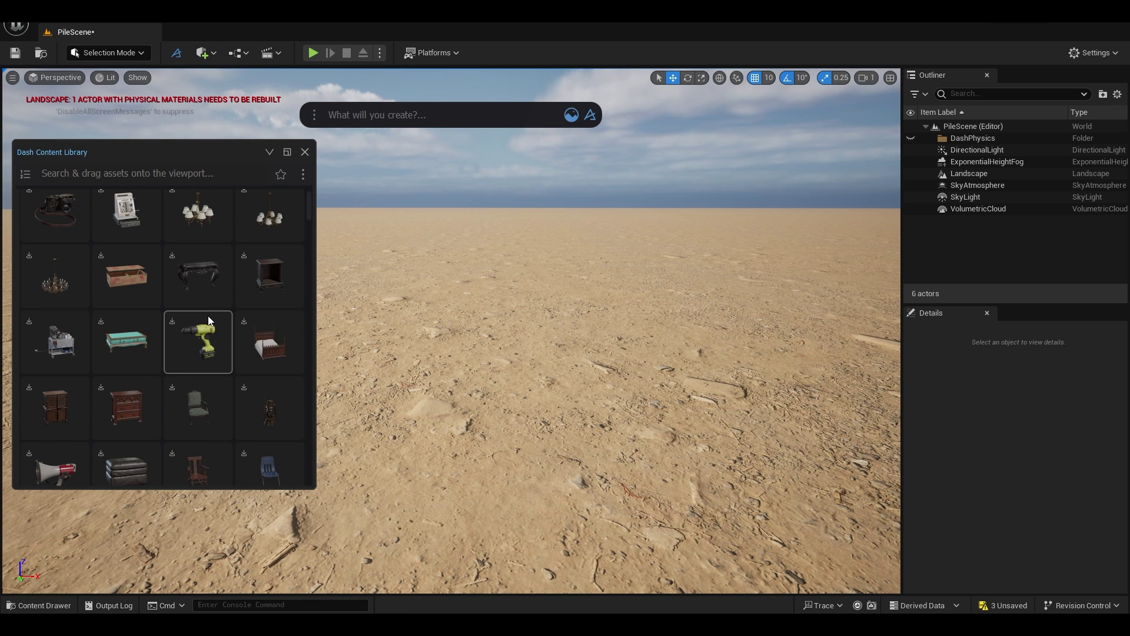
left_click(305, 154)
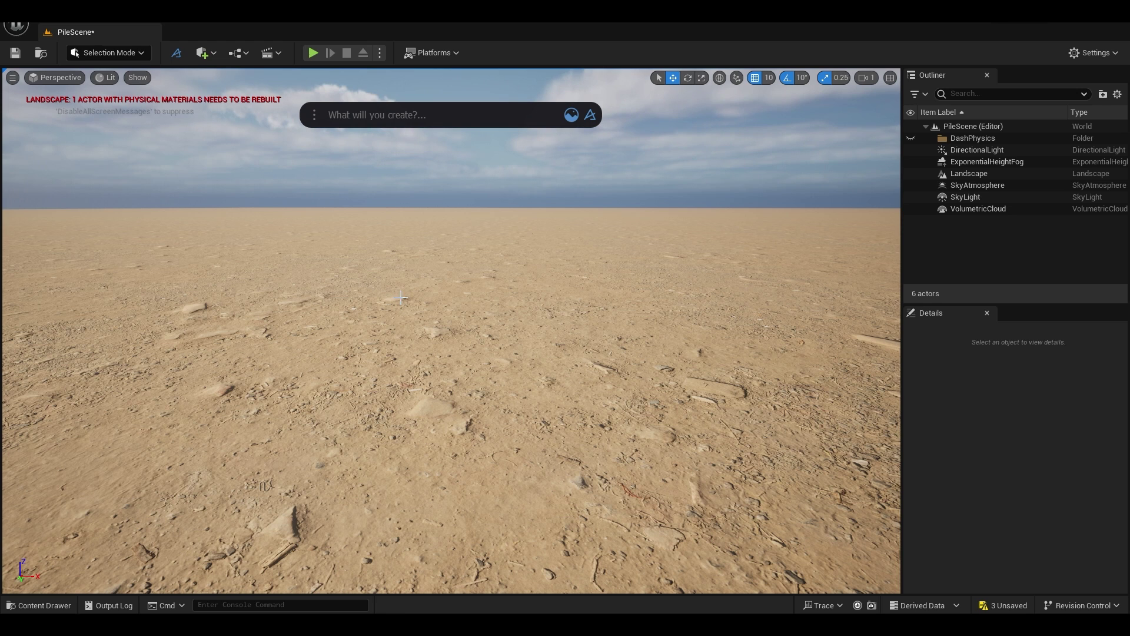
Open Quixel Bridge and show the Street category of the 3D assets
left_click(210, 53)
left_click(245, 99)
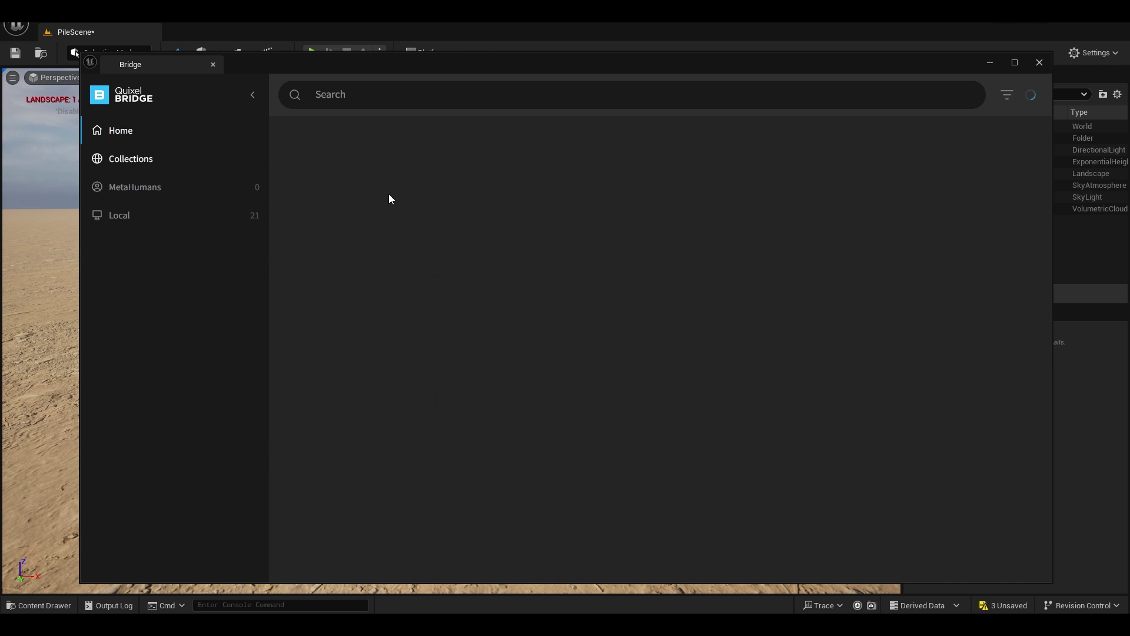
left_click(109, 167)
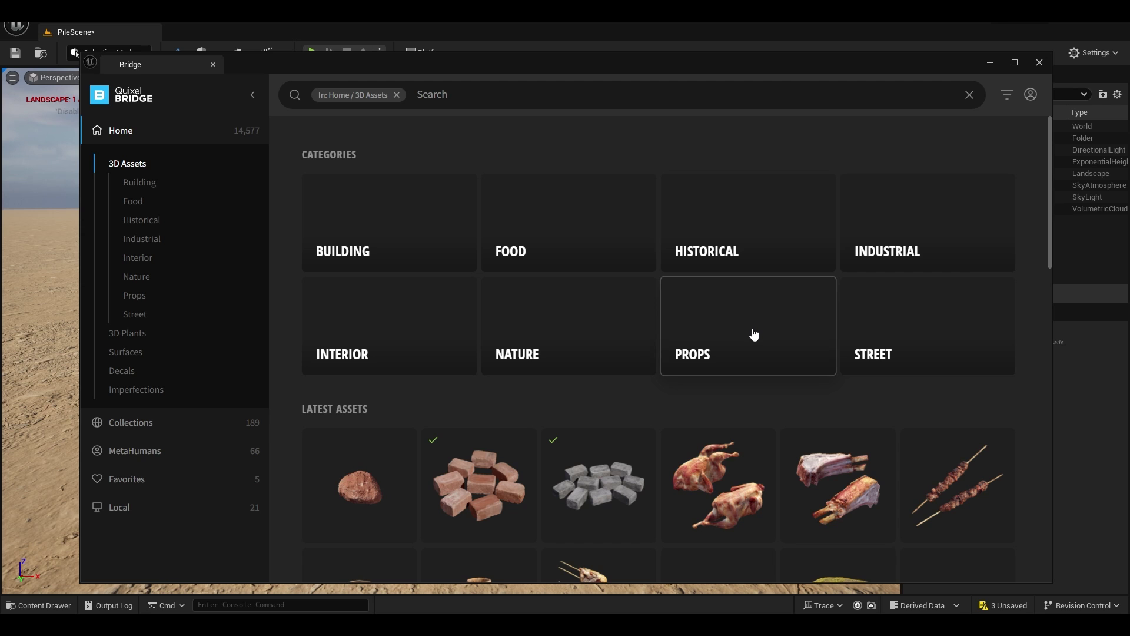
left_click(898, 341)
scroll(593, 342, "down", 2)
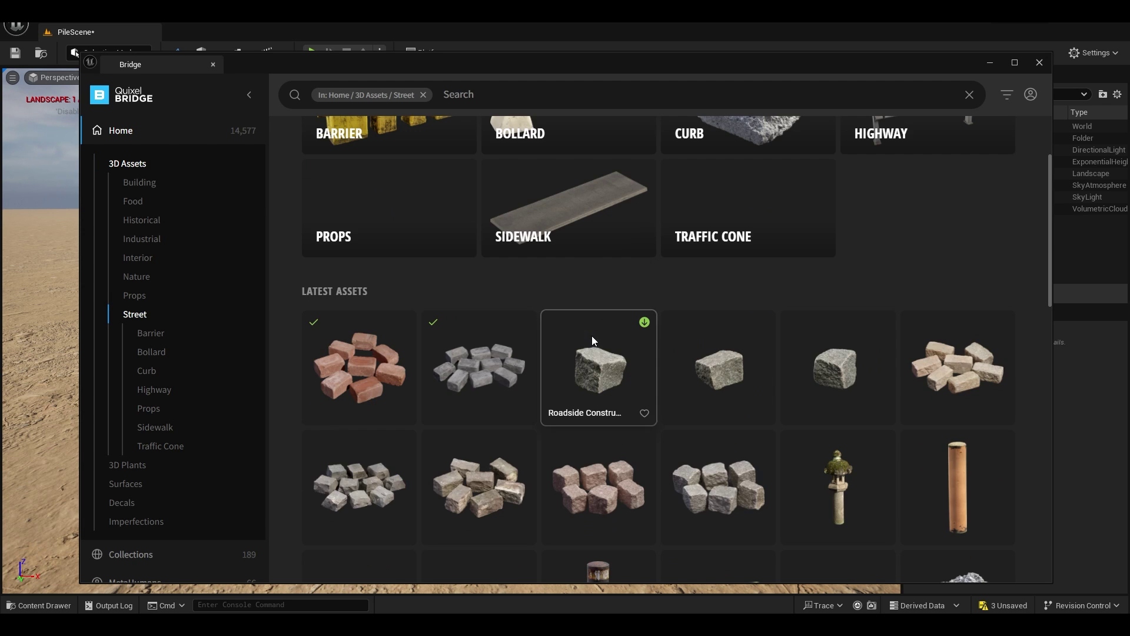
Download Pavestonee Set Red and Pavestone Set Gray in High Quality
left_click(393, 384)
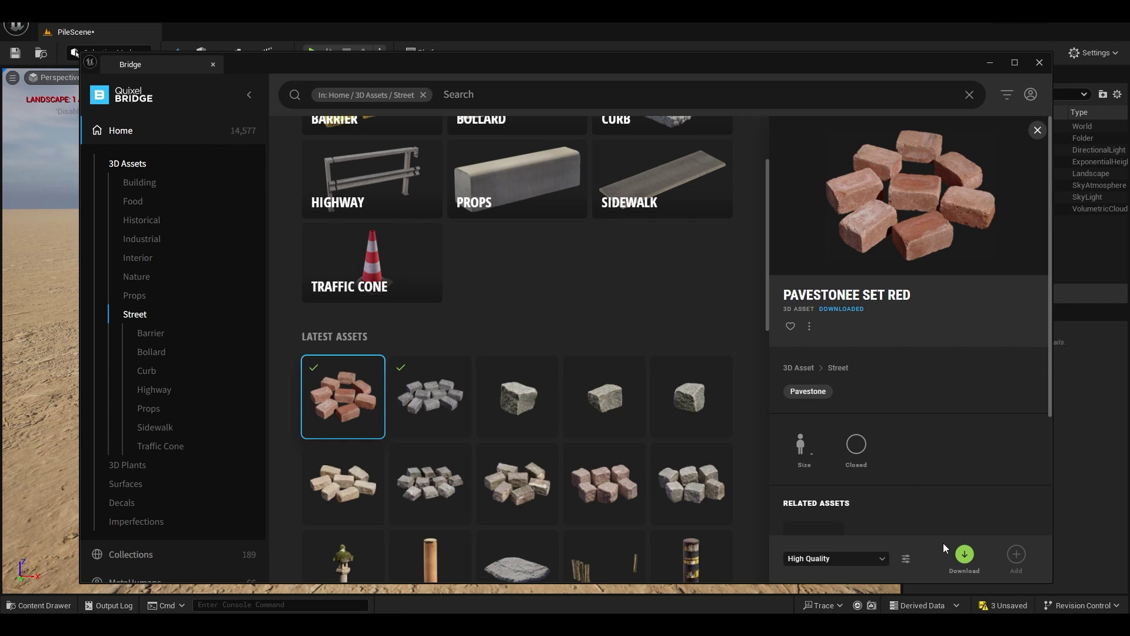
left_click(966, 556)
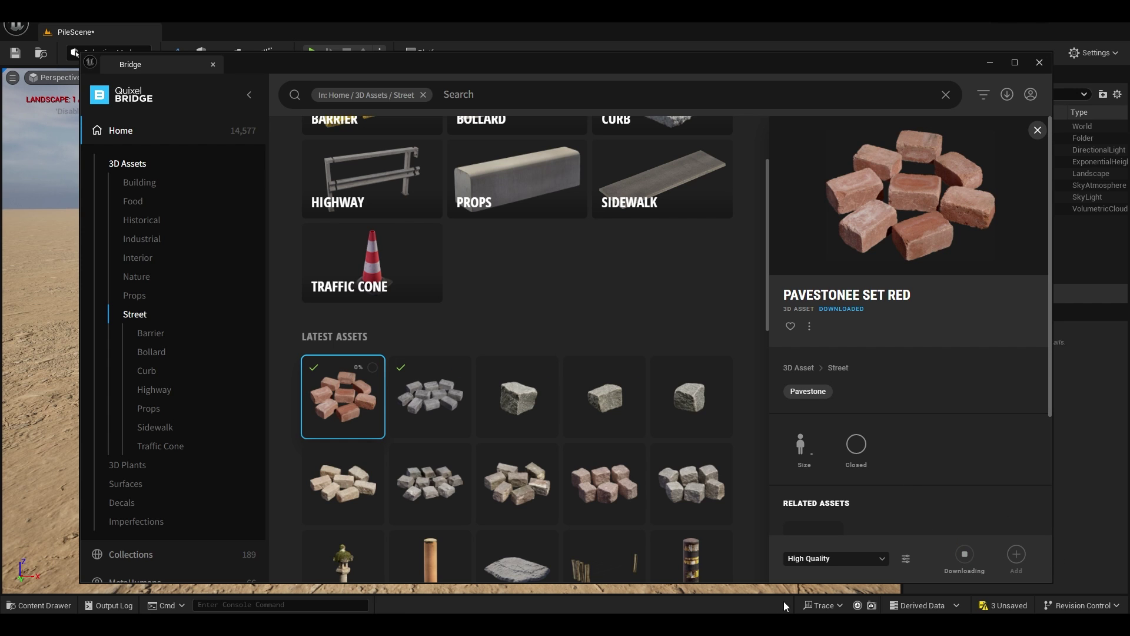
left_click(404, 405)
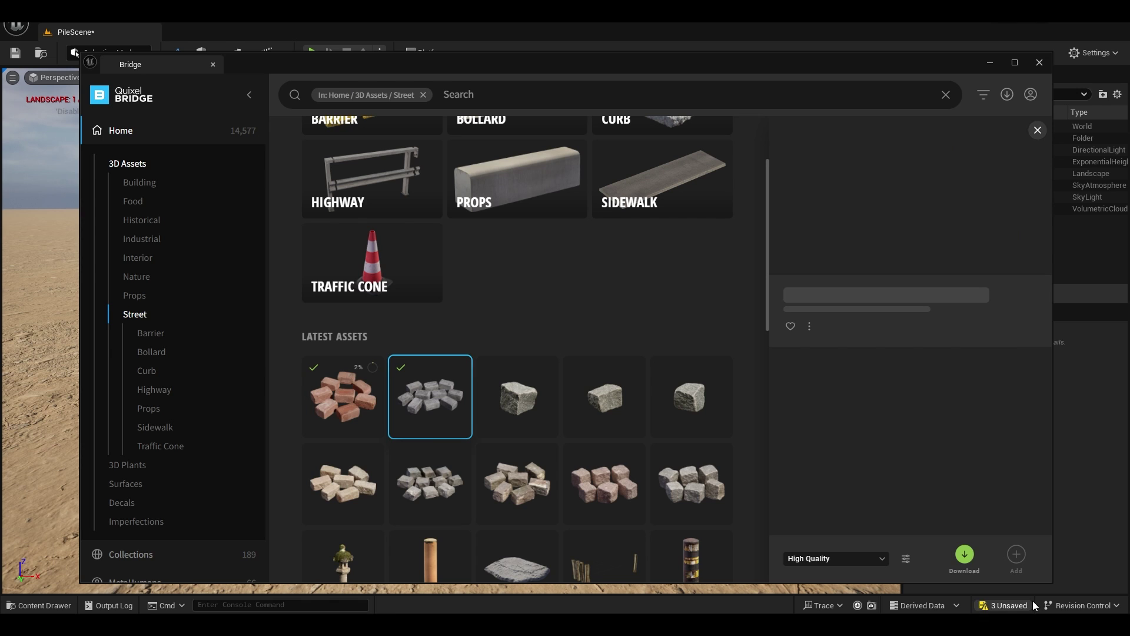
left_click(965, 554)
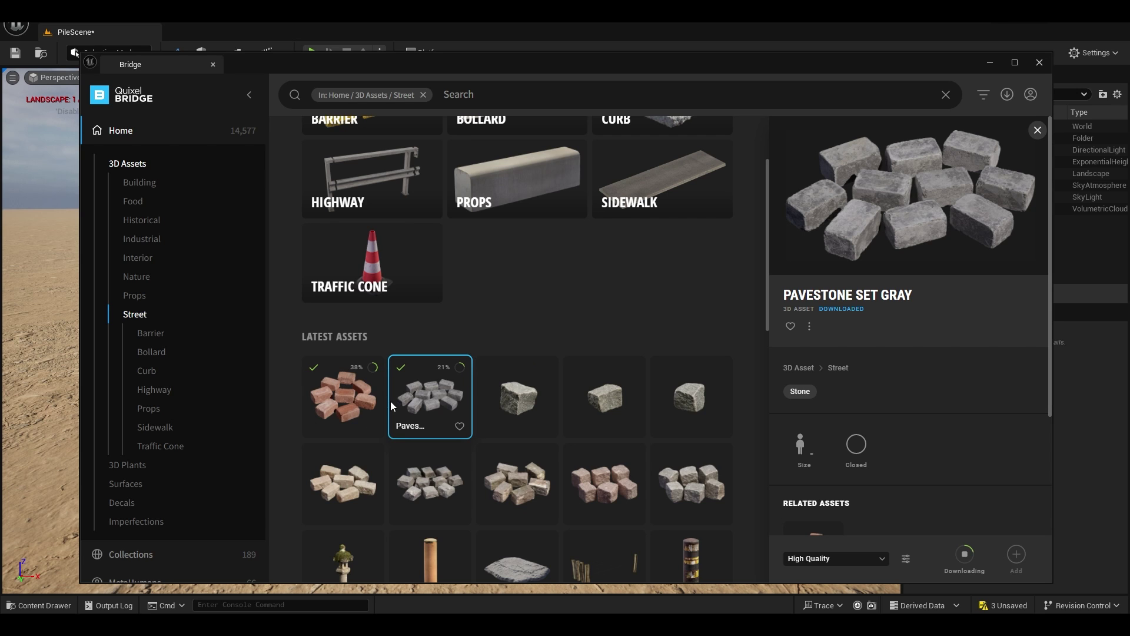
Browse the Props subcategory of the Street 3D assets for more pile objects
left_click(140, 314)
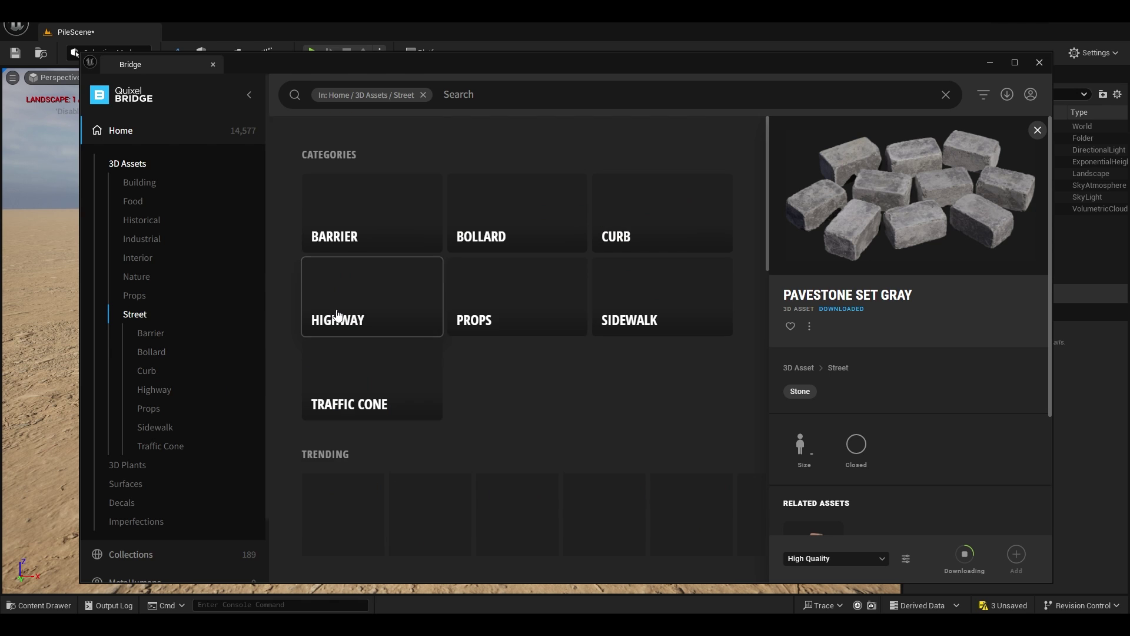
left_click(494, 306)
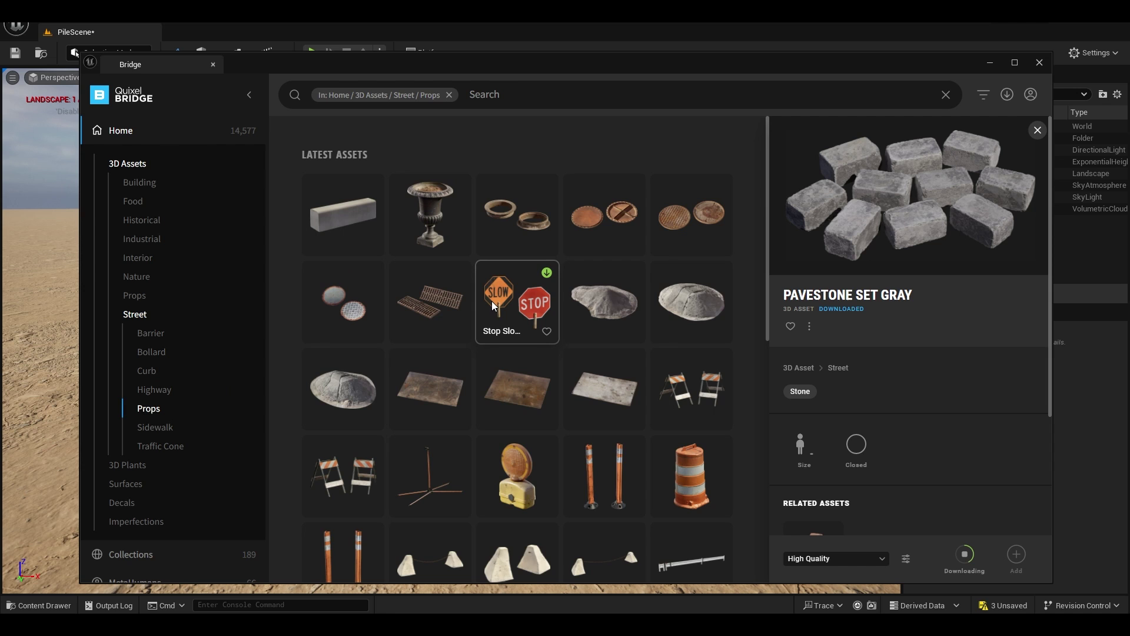
scroll(527, 300, "down", 9)
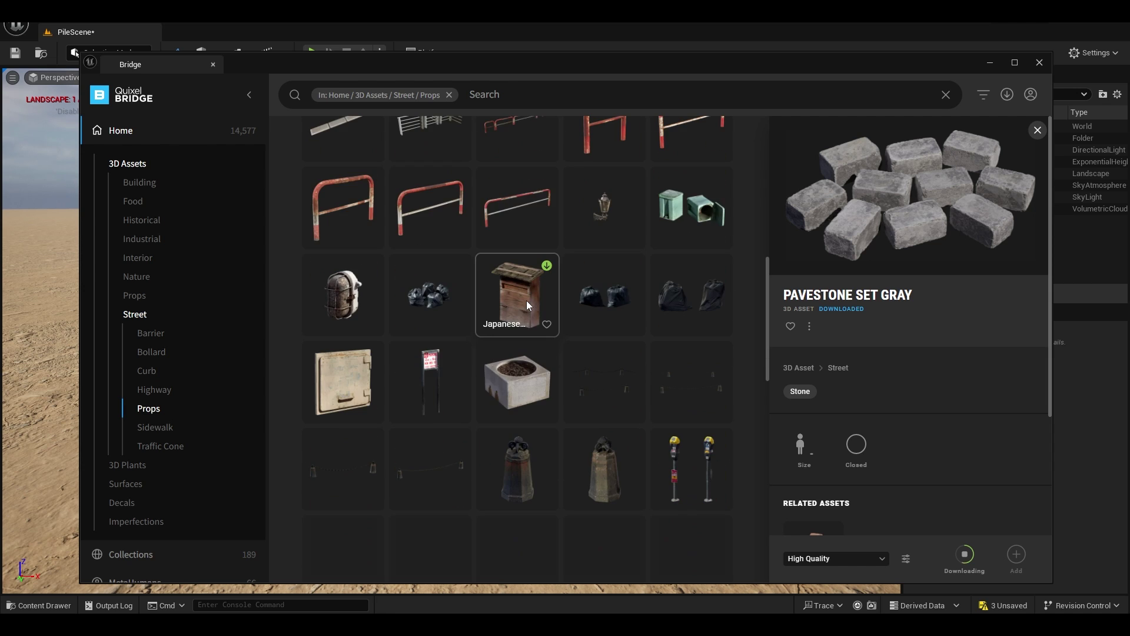
scroll(527, 300, "down", 10)
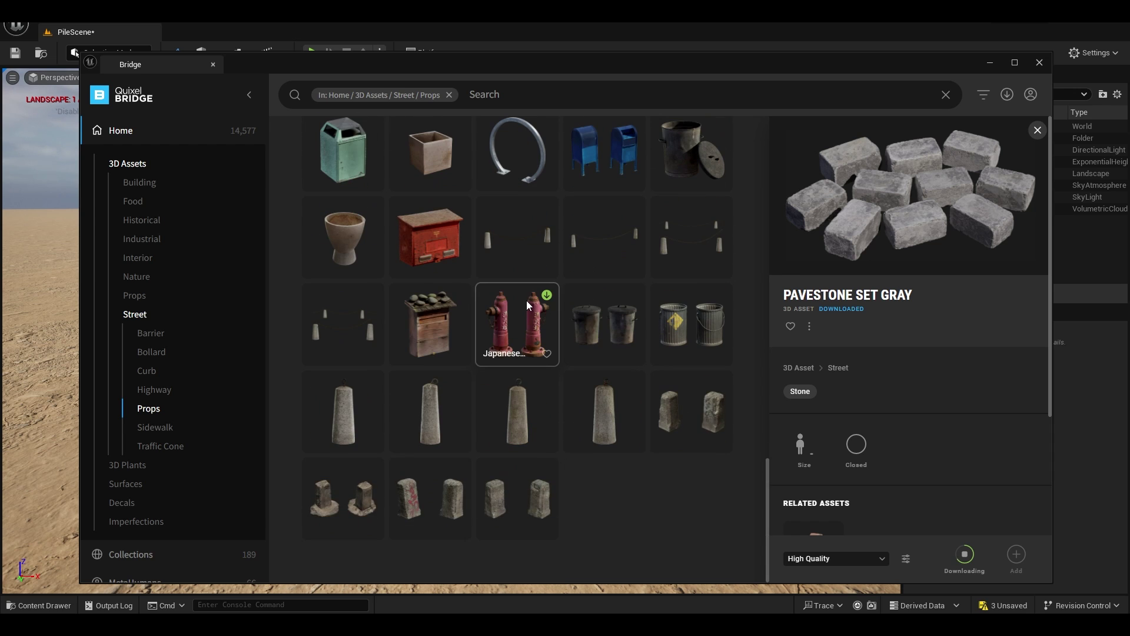
Find the Rotten Wood Debris asset among the Nature 3D assets and download it in High Quality
left_click(136, 276)
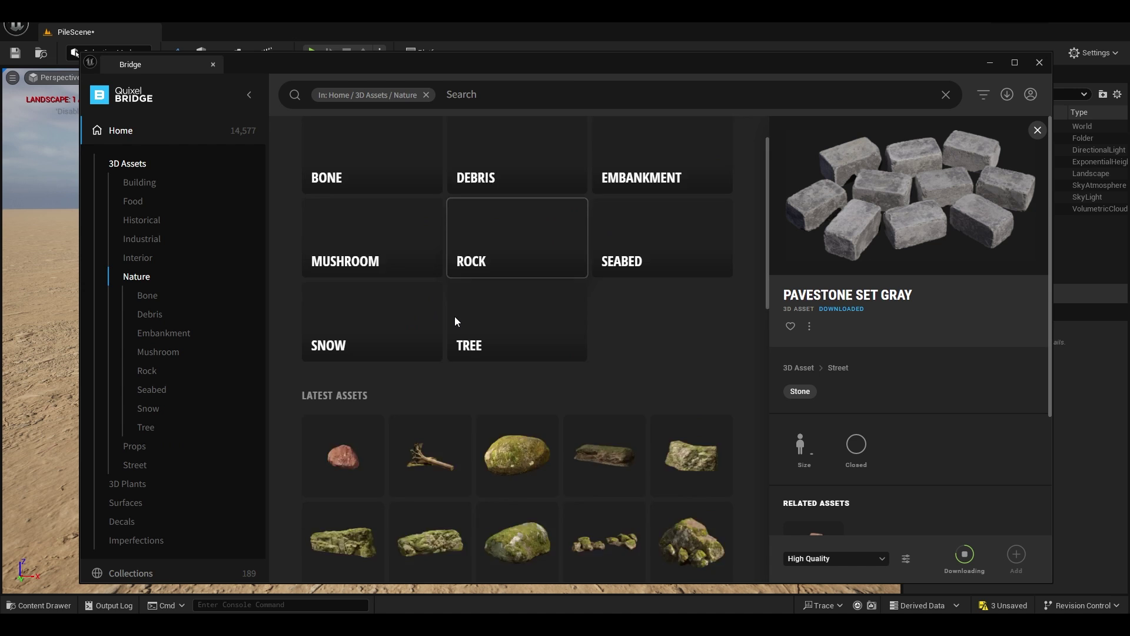
scroll(455, 317, "down", 8)
scroll(454, 316, "down", 6)
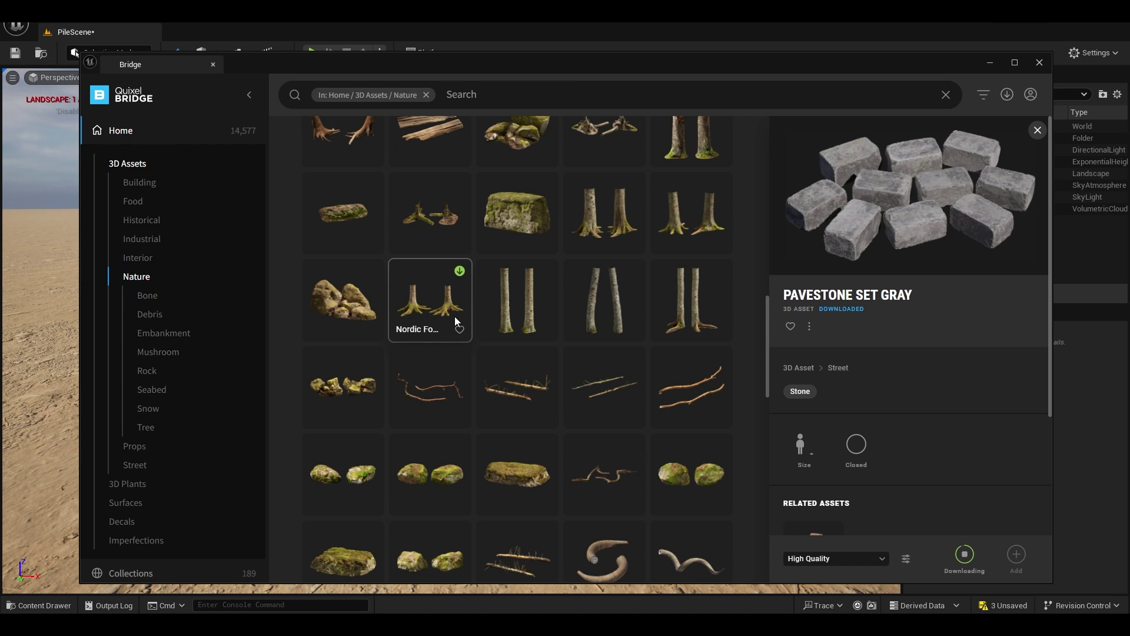
scroll(454, 317, "down", 5)
scroll(454, 316, "down", 2)
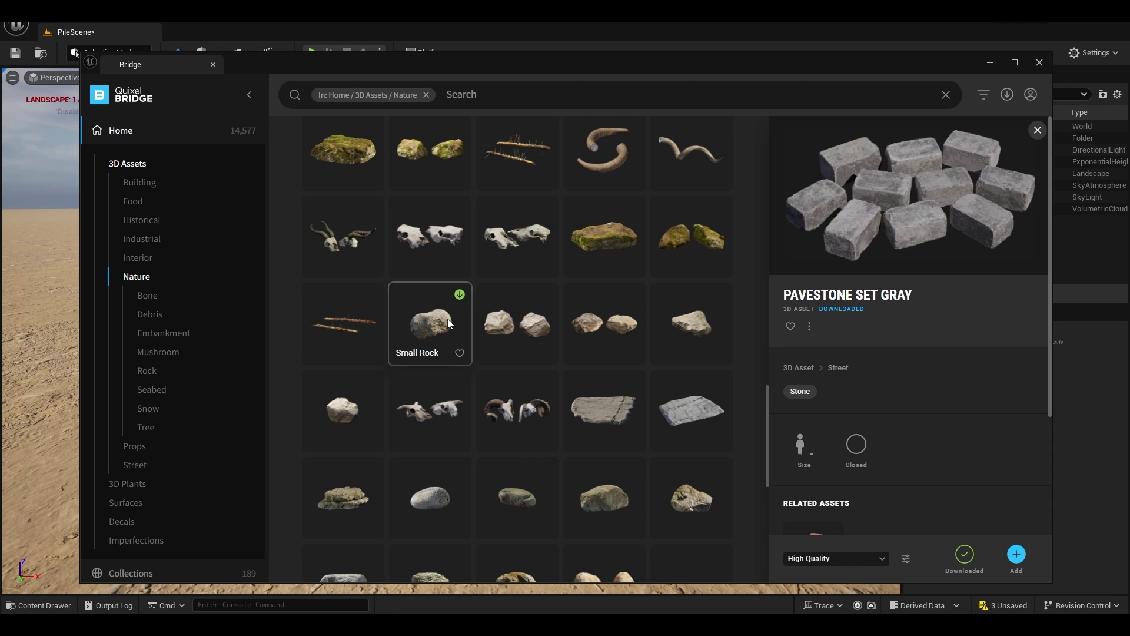
left_click(350, 334)
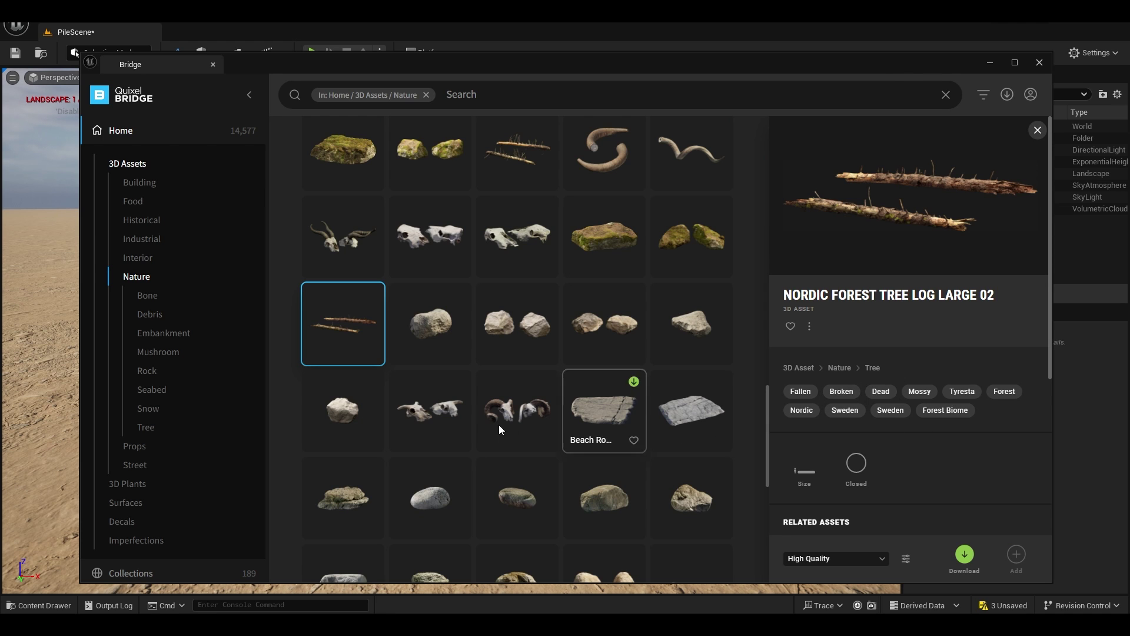
scroll(500, 425, "down", 4)
left_click(624, 441)
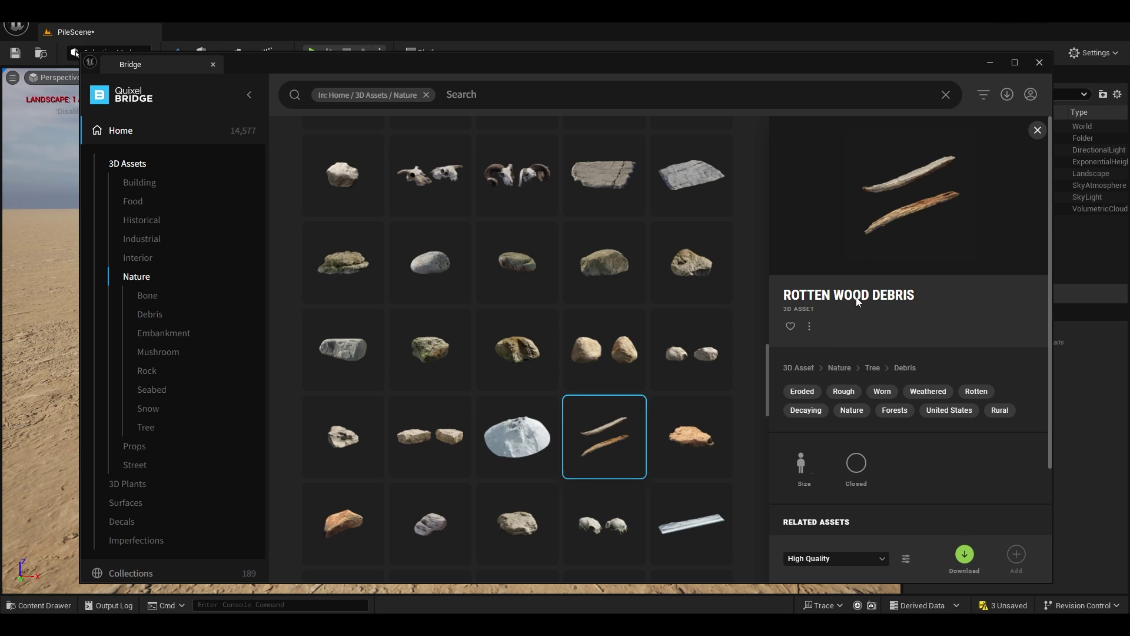
left_click(963, 556)
Add Pavestone Set Gray and Pavestonee Set Red from the local Megascans assets to the project
scroll(187, 404, "down", 2)
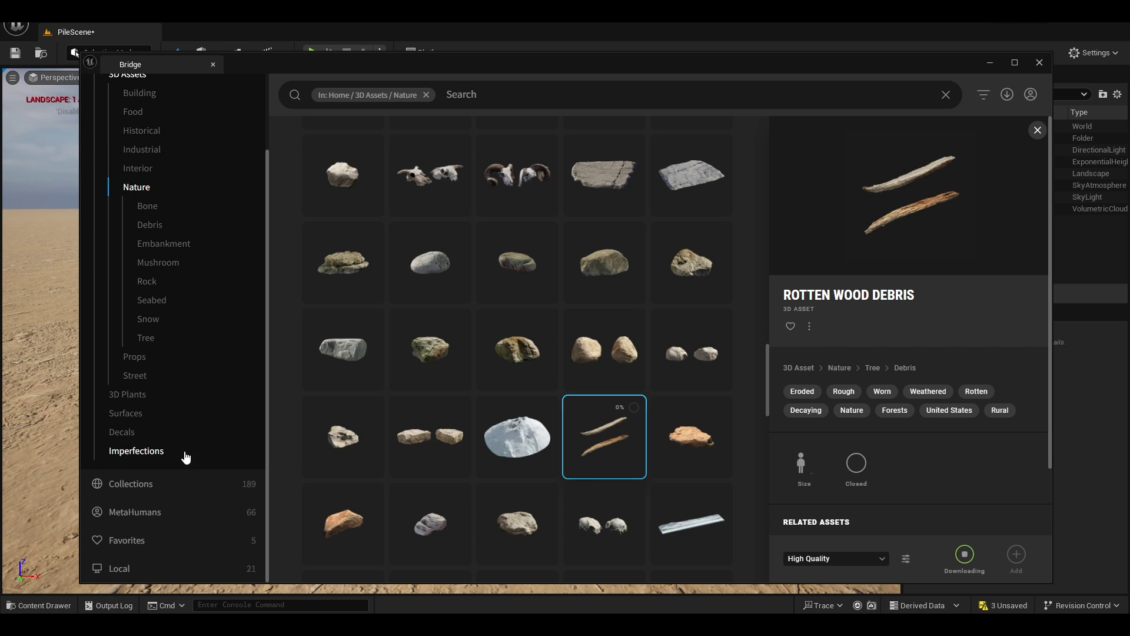
left_click(138, 573)
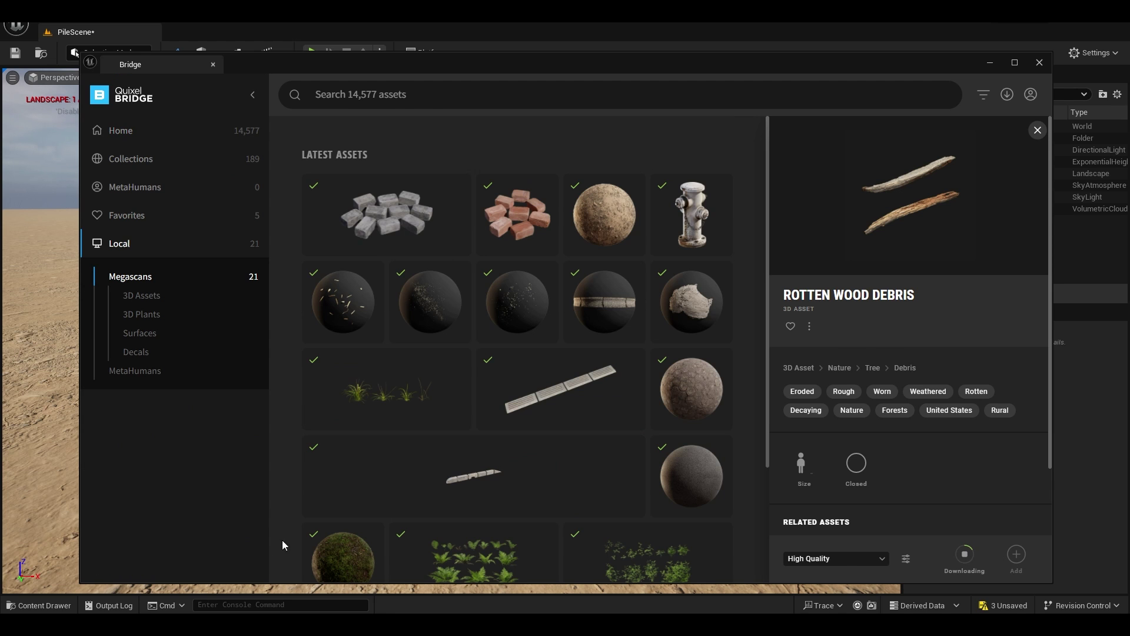
left_click(386, 179)
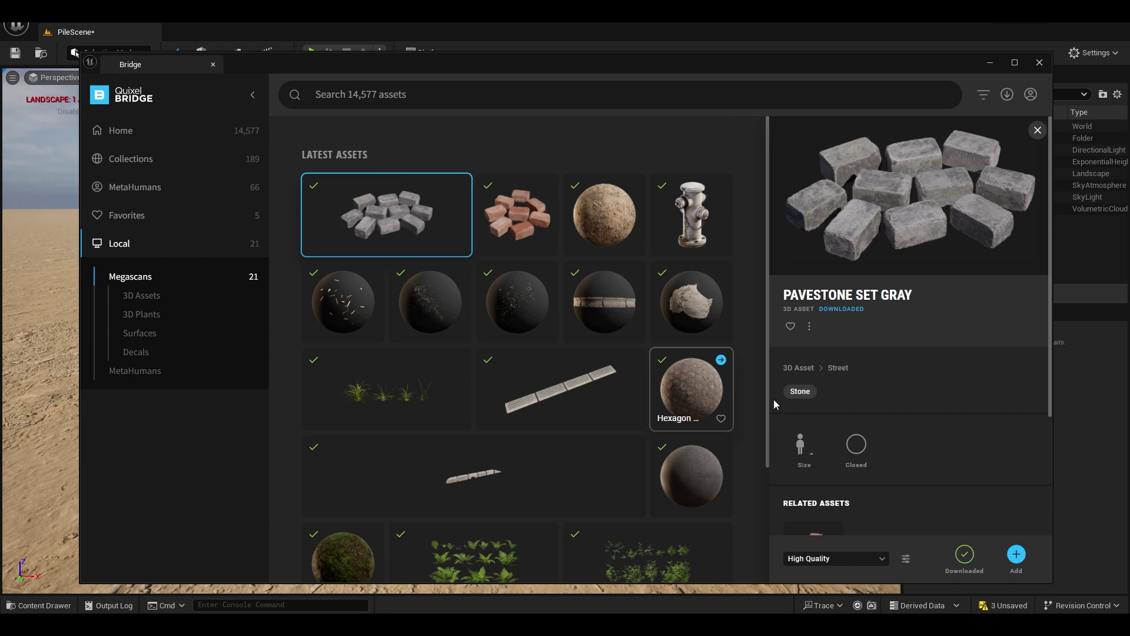
left_click(541, 217)
left_click(1016, 554)
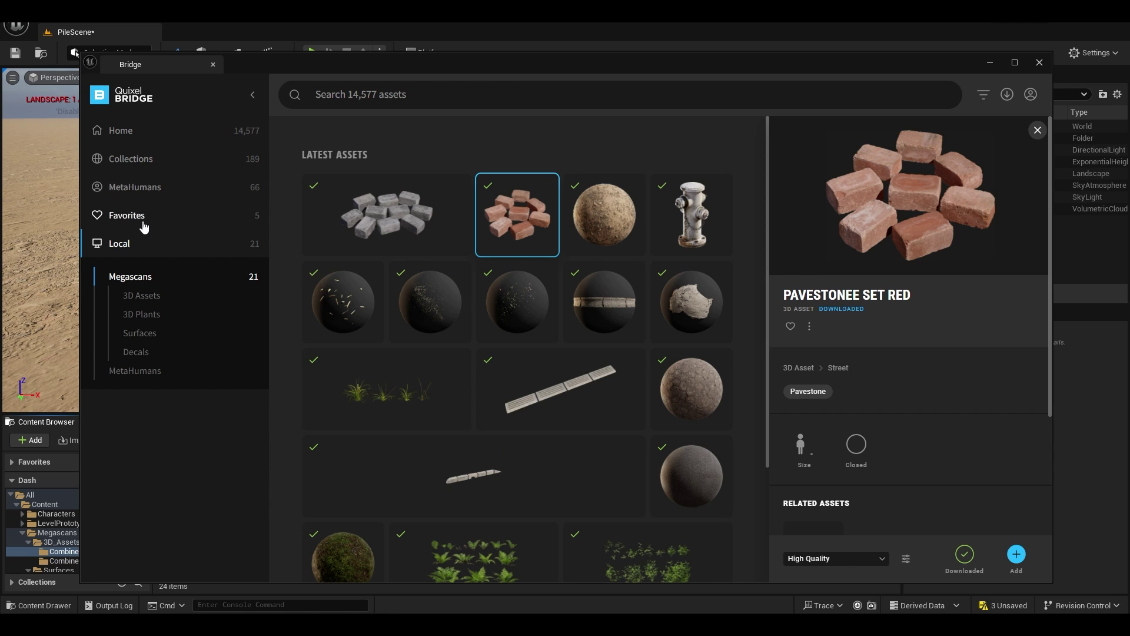
Add Rotten Wood Debris from the Nature 3D assets to the project and close Bridge
left_click(127, 139)
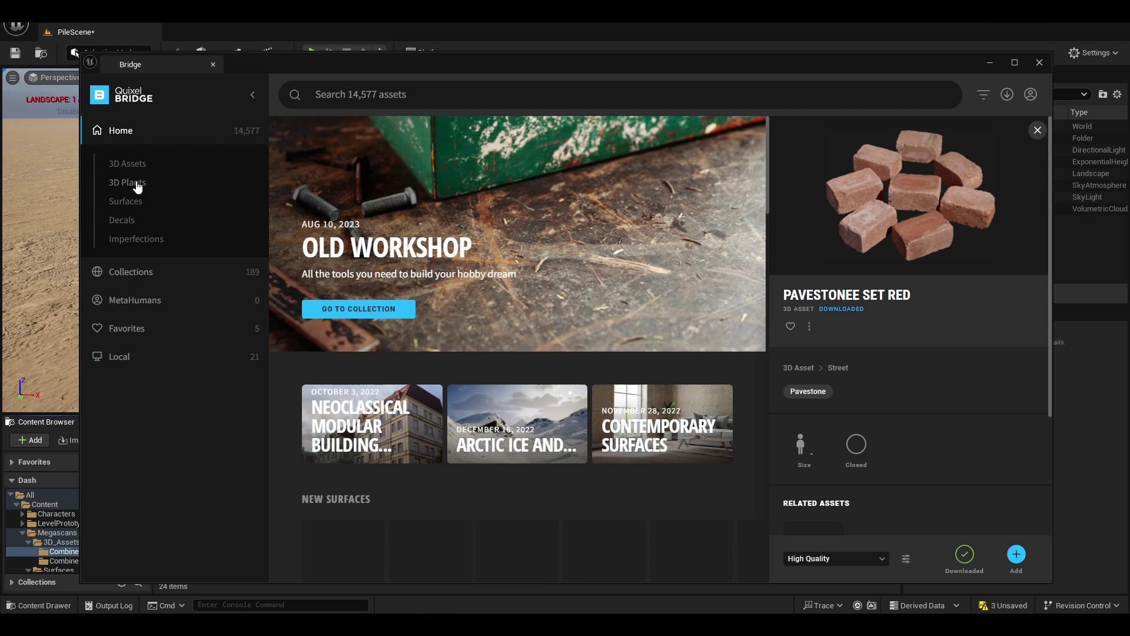
left_click(127, 164)
left_click(139, 277)
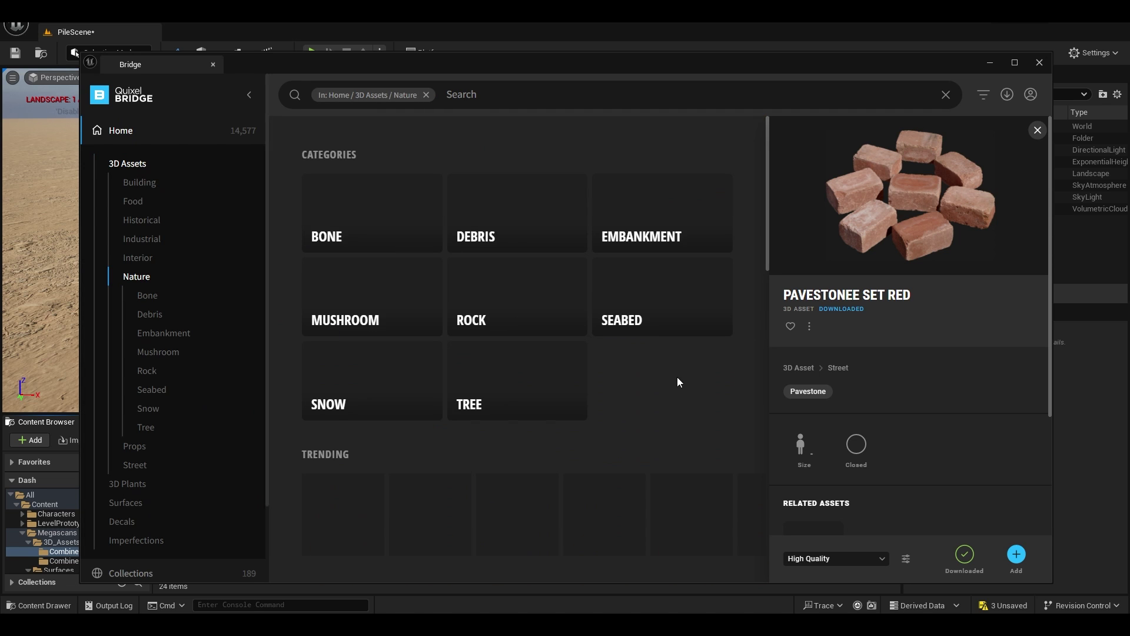
scroll(678, 382, "down", 15)
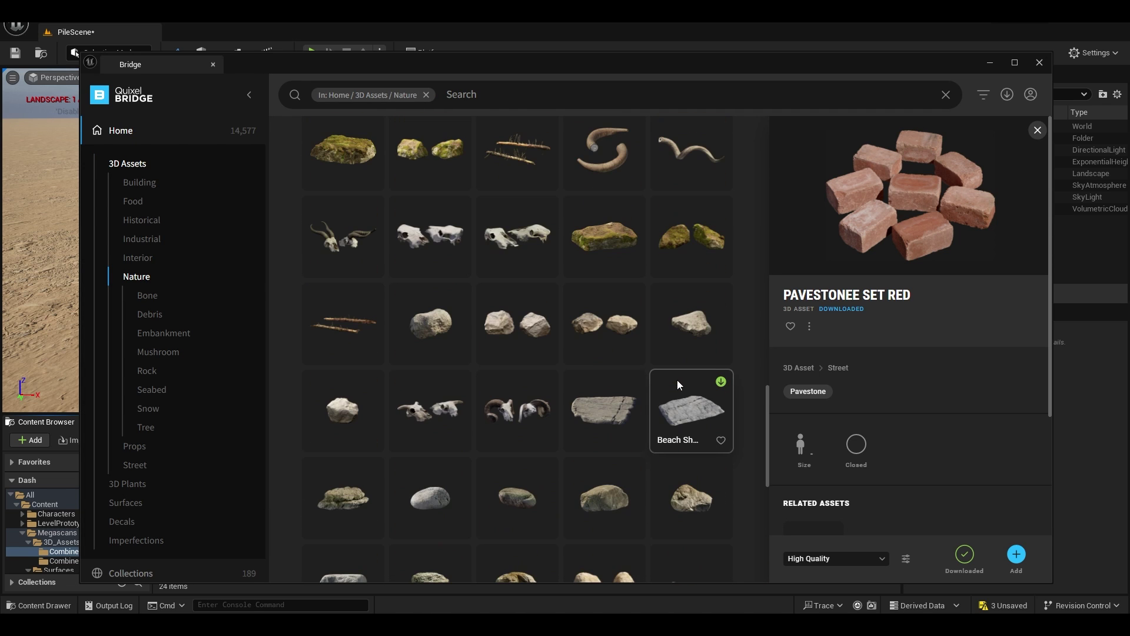
scroll(678, 380, "down", 5)
left_click(606, 377)
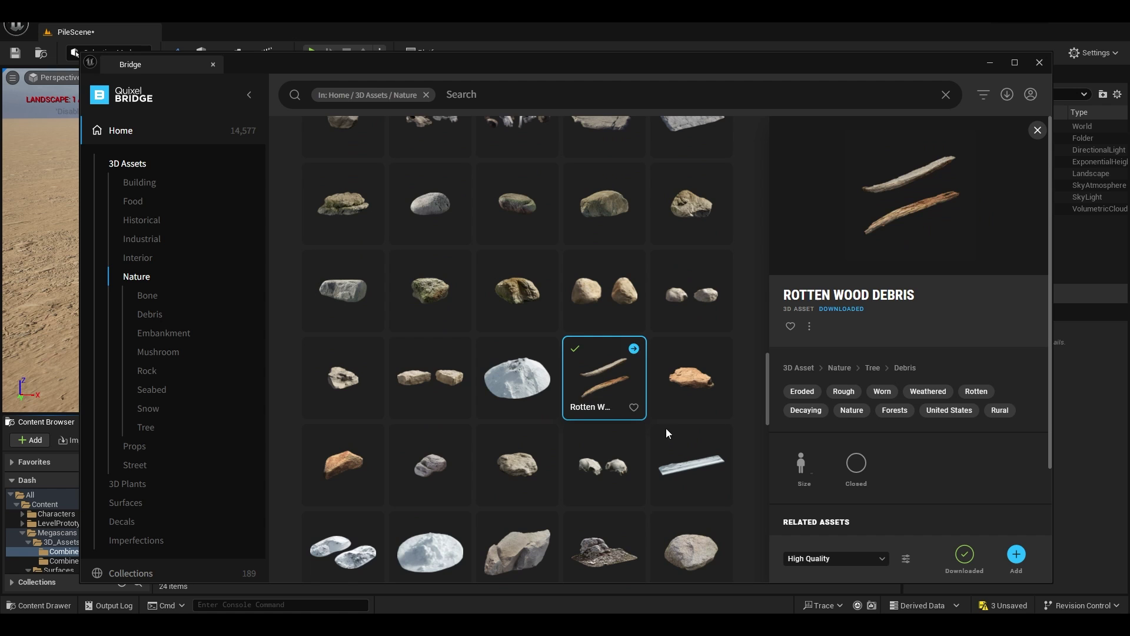
left_click(1016, 554)
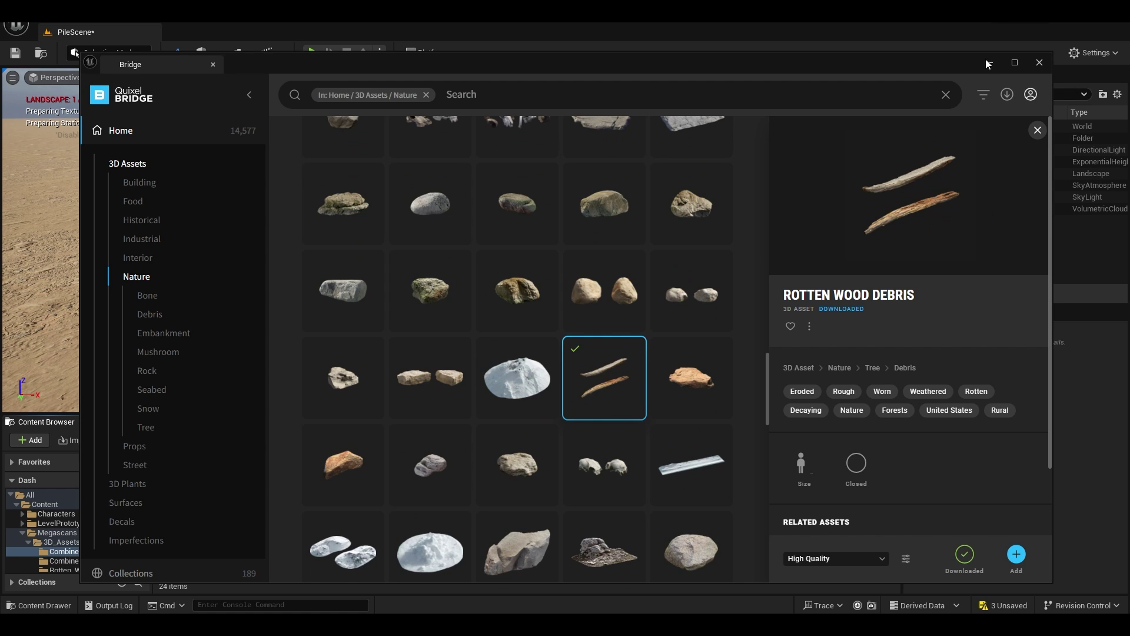
left_click(1039, 63)
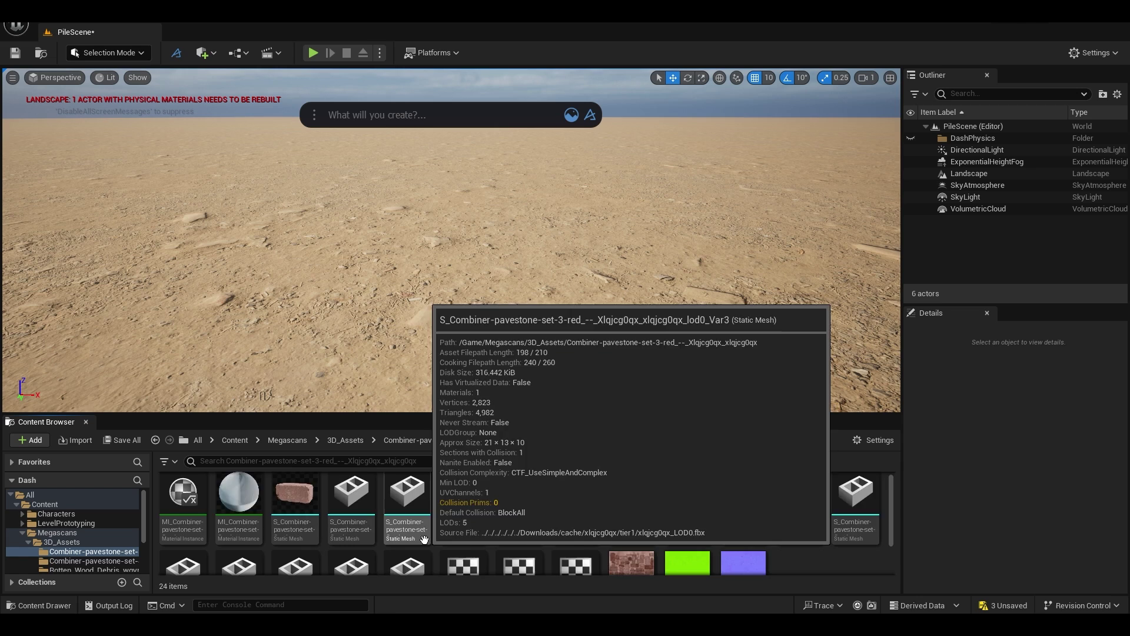
Place all the red pavestone static meshes together in the level and raise them slightly above the landscape
left_click_drag(402, 415, 403, 353)
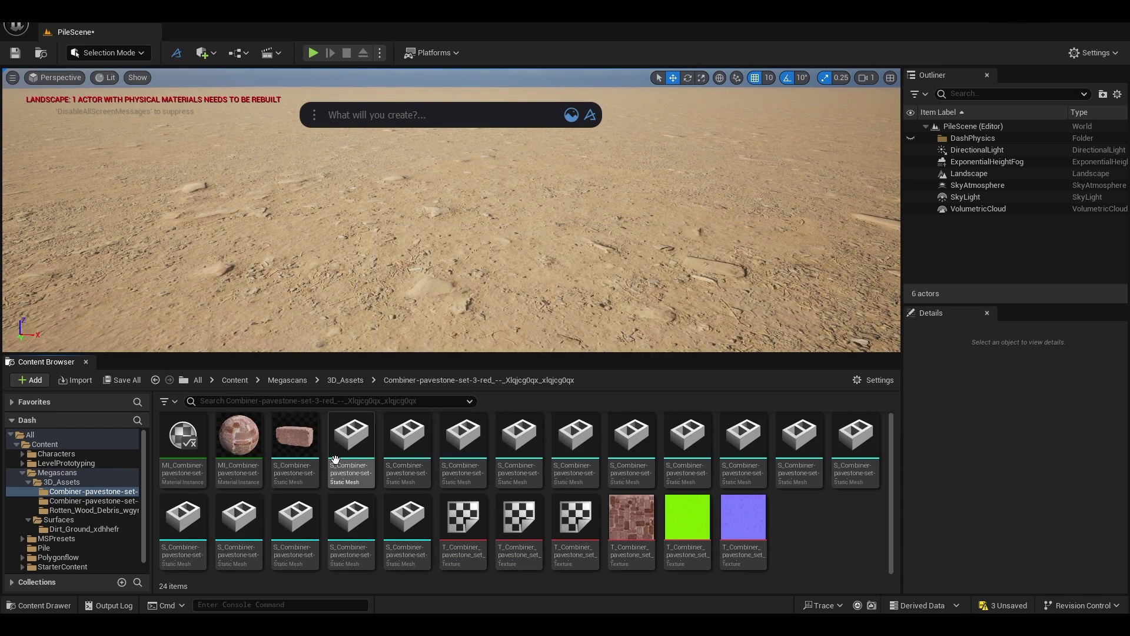
left_click(295, 448)
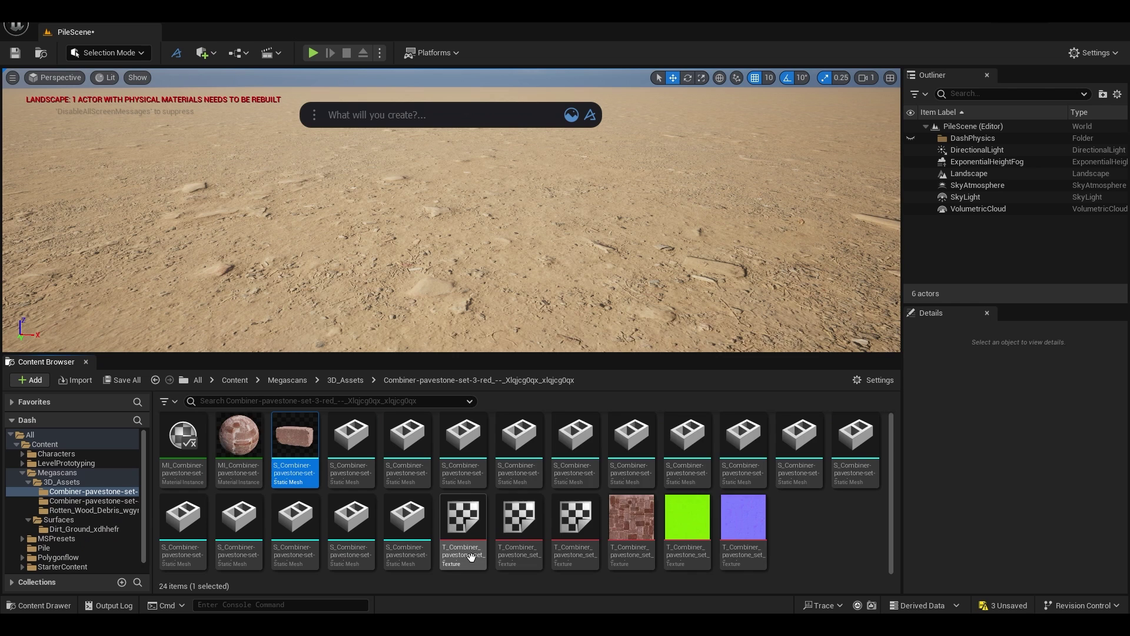
left_click(406, 545, "shift")
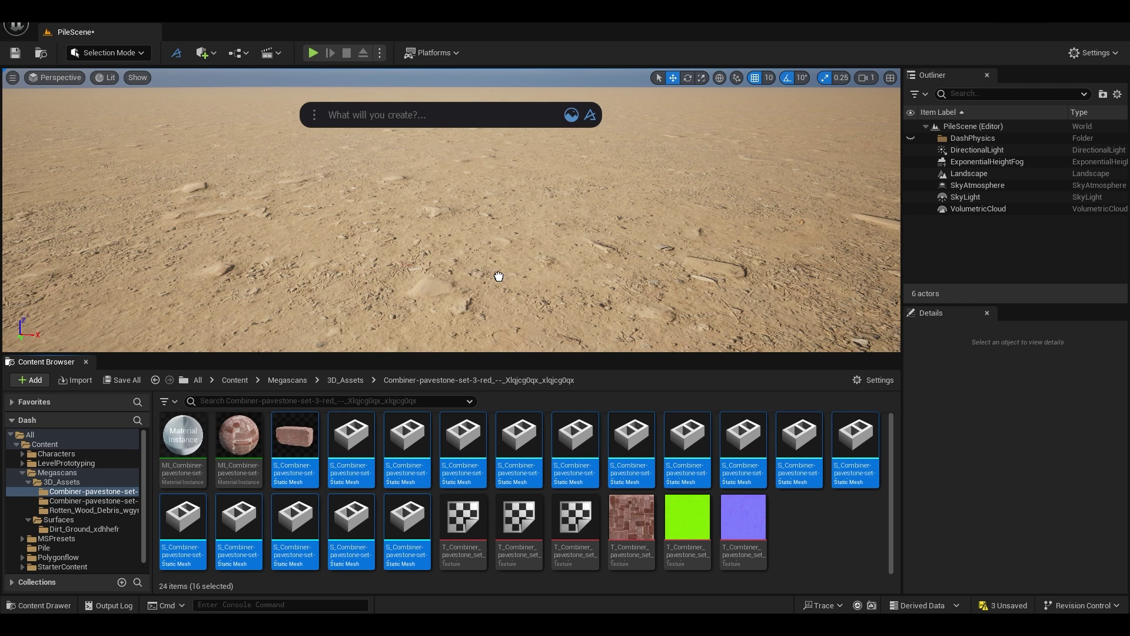
left_click_drag(499, 276, 418, 219)
left_click_drag(458, 255, 457, 253)
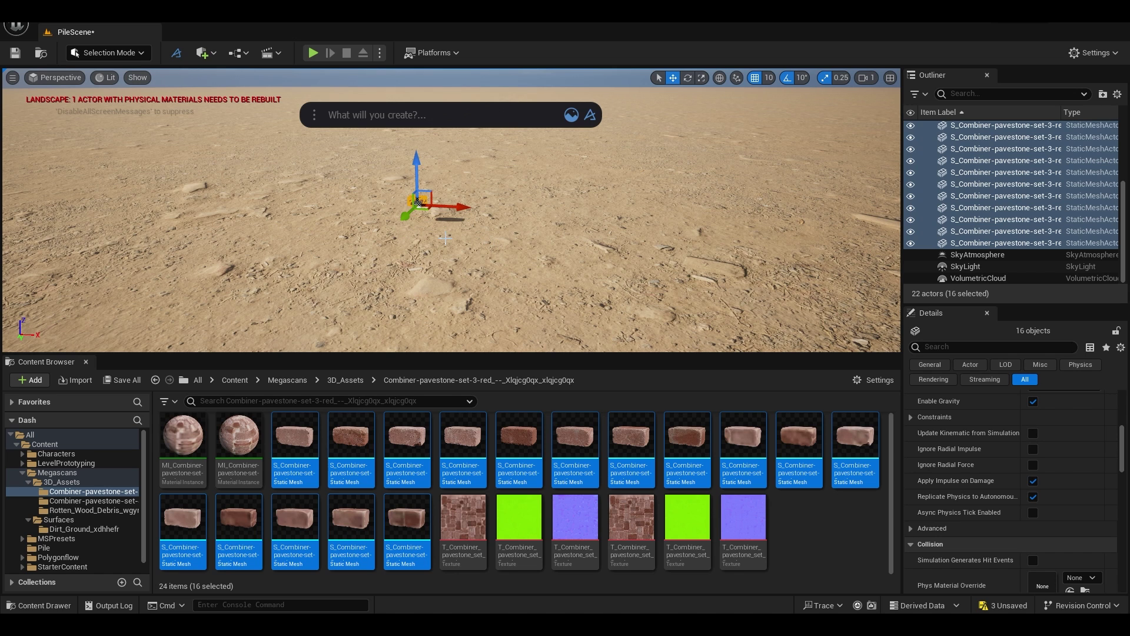
mouse_move(449, 244)
right_mouse_down()
mouse_move(458, 239)
mouse_move(449, 244)
right_mouse_up()
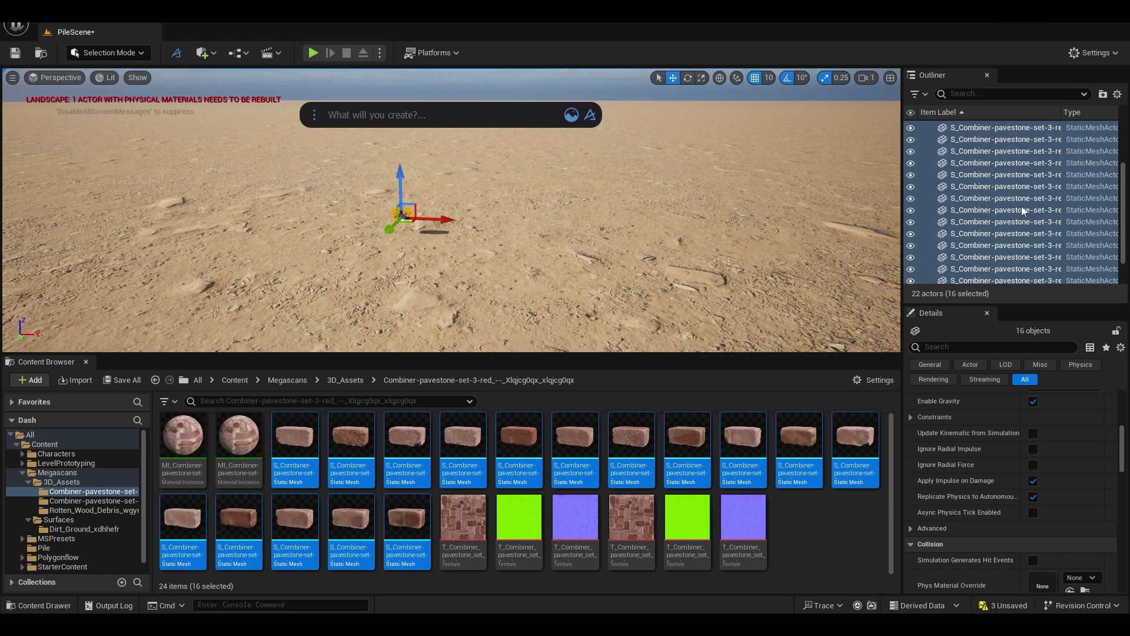
Place all the gray pavestone static meshes beside the red ones and raise them off the ground
left_click(89, 501)
left_click(295, 454)
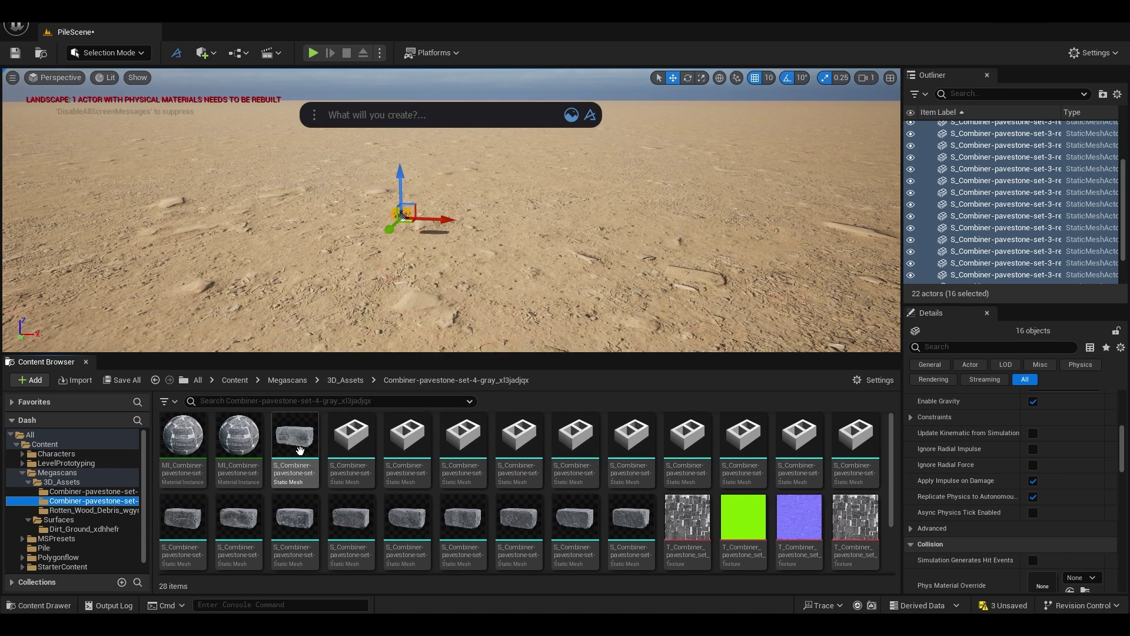
scroll(618, 521, "down", 2)
left_click(633, 522, "shift")
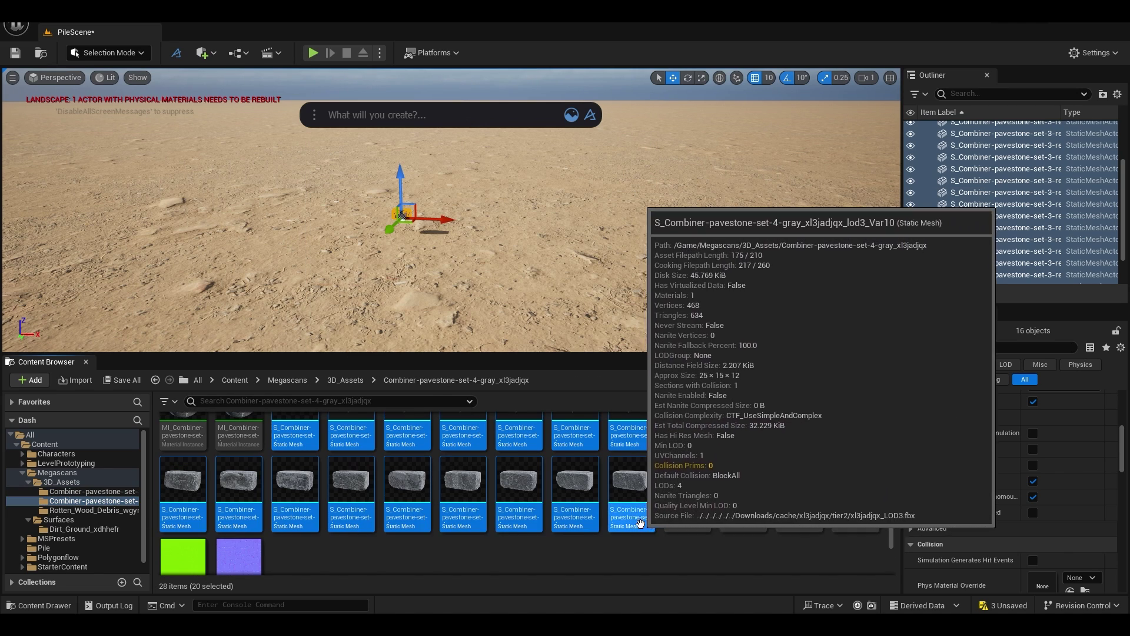
scroll(482, 480, "up", 1)
left_click_drag(331, 435, 422, 222)
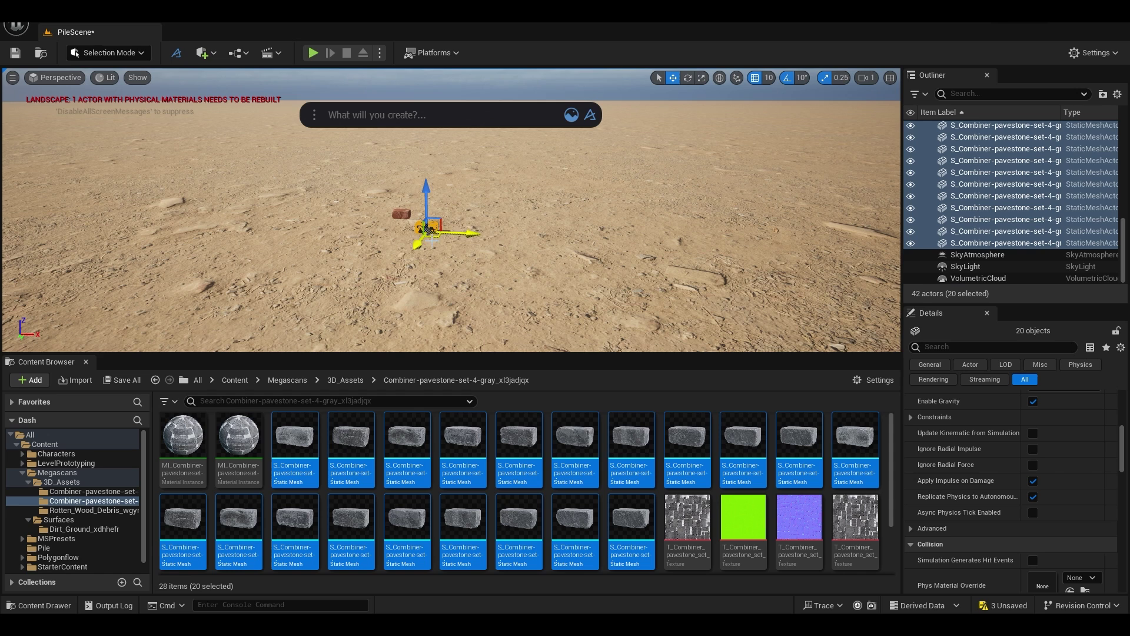
left_click_drag(435, 220, 436, 205)
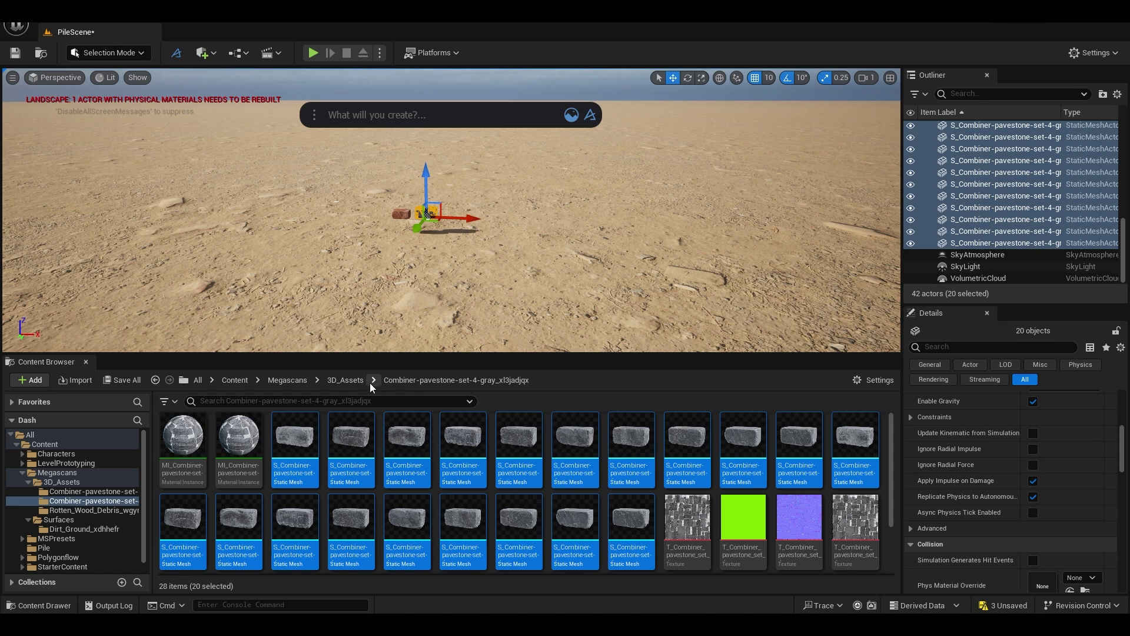
Place the Rotten Wood Debris static mesh at the pavestones and raise it above them
left_click(83, 510)
left_click(233, 462)
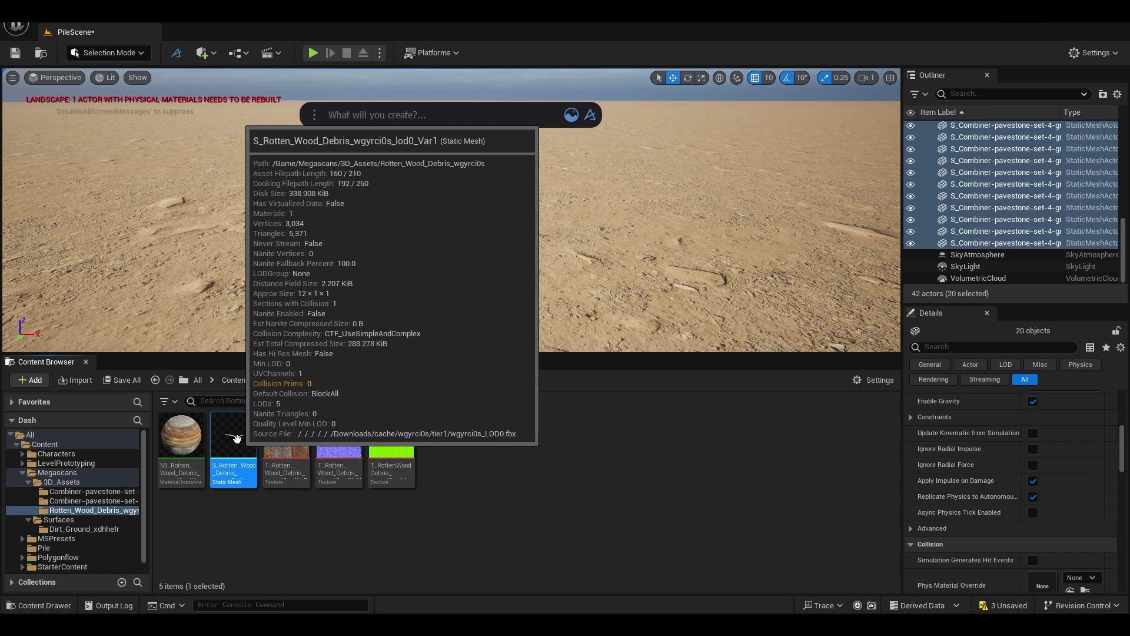
left_click_drag(240, 438, 405, 229)
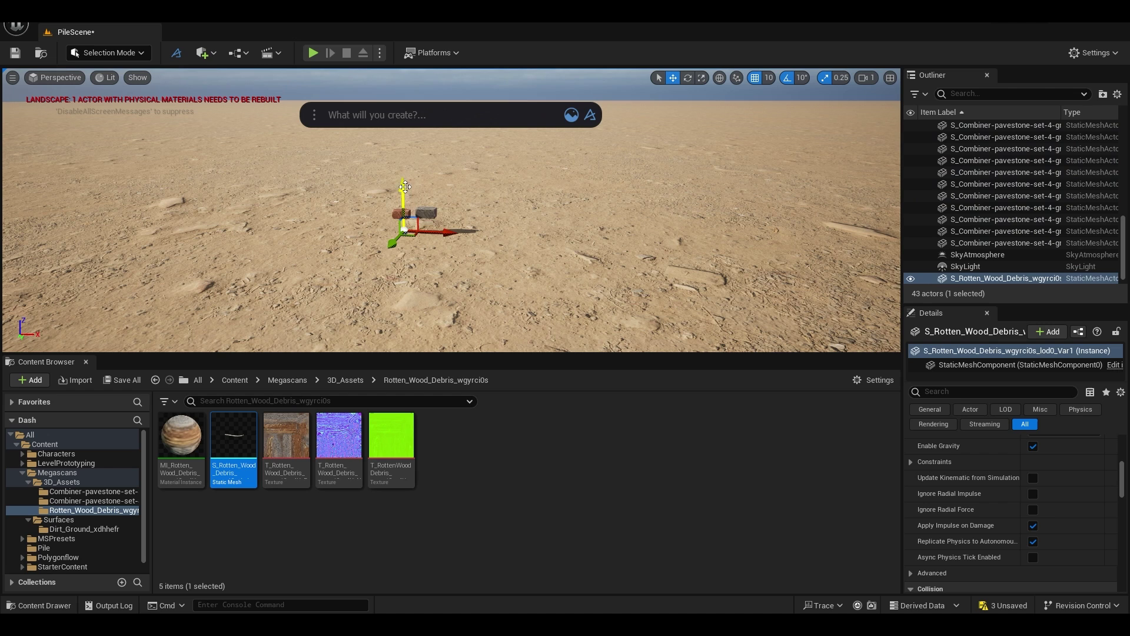
left_click_drag(406, 167, 406, 151)
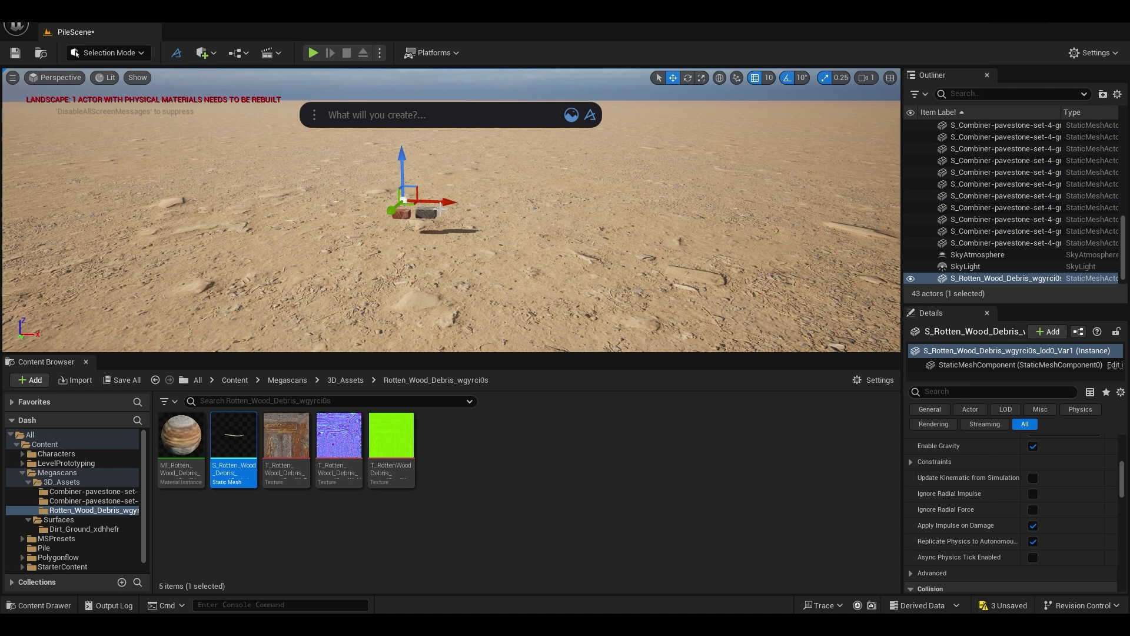
Lock the wood debris mesh's scale proportions and set its scale uniformly to 5
key("r")
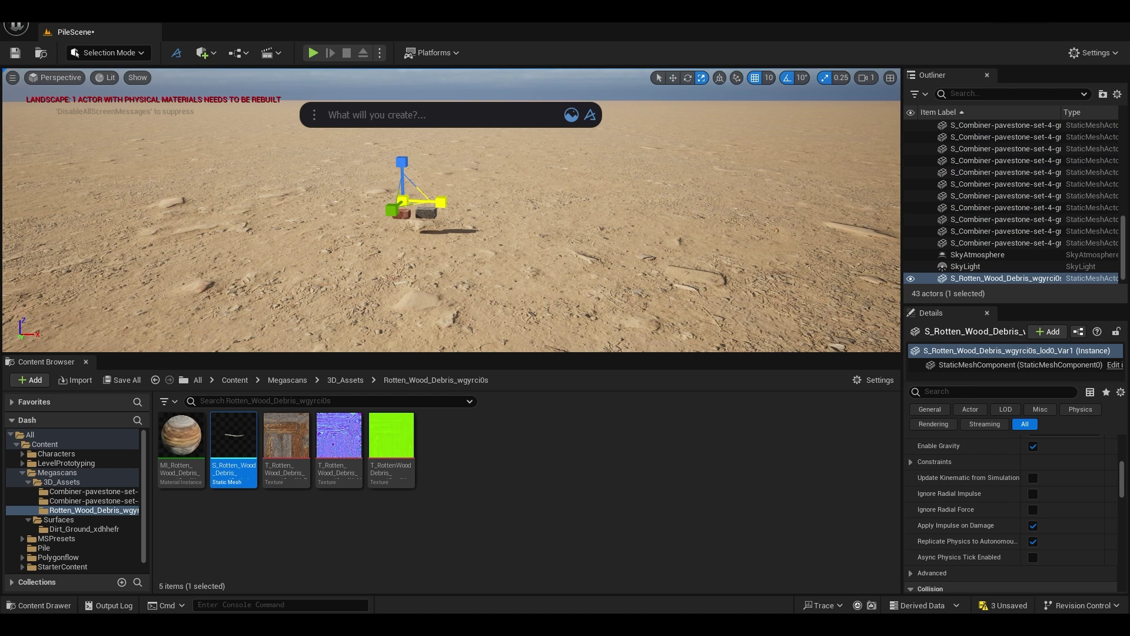
scroll(1027, 465, "up", 5)
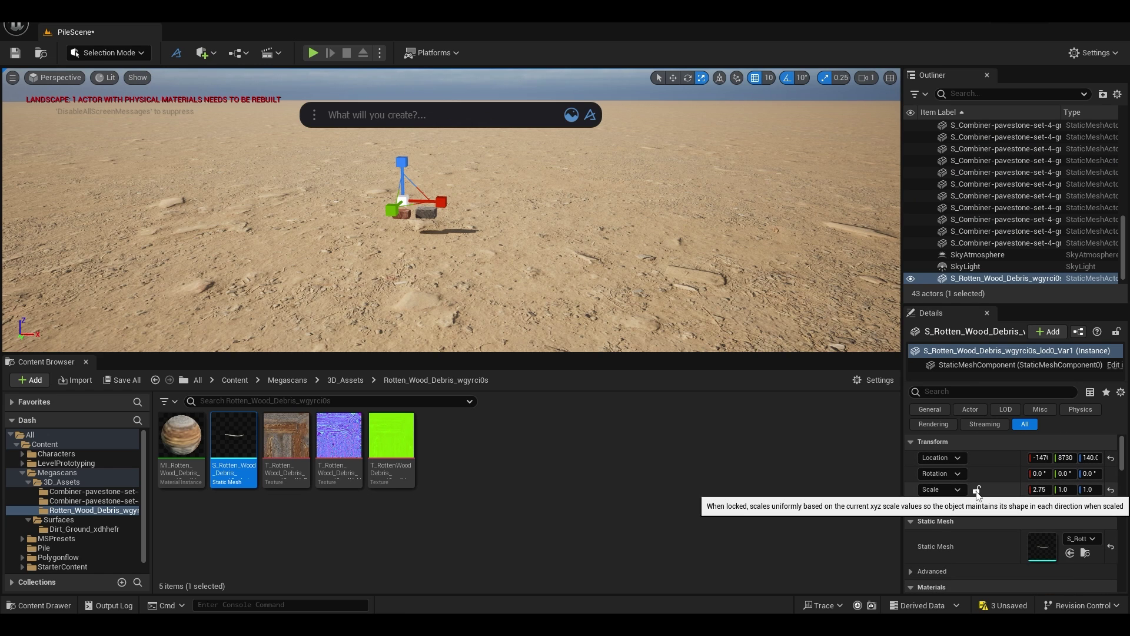
key("ctrl+z")
left_click(977, 491)
left_click(1040, 490)
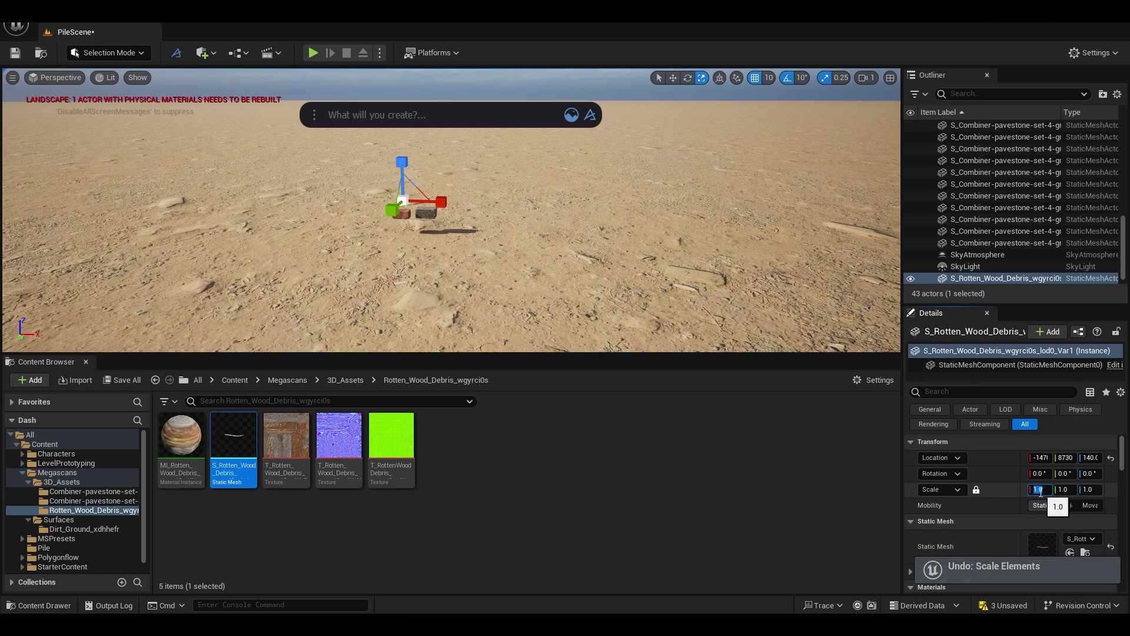
type("3")
key("Return")
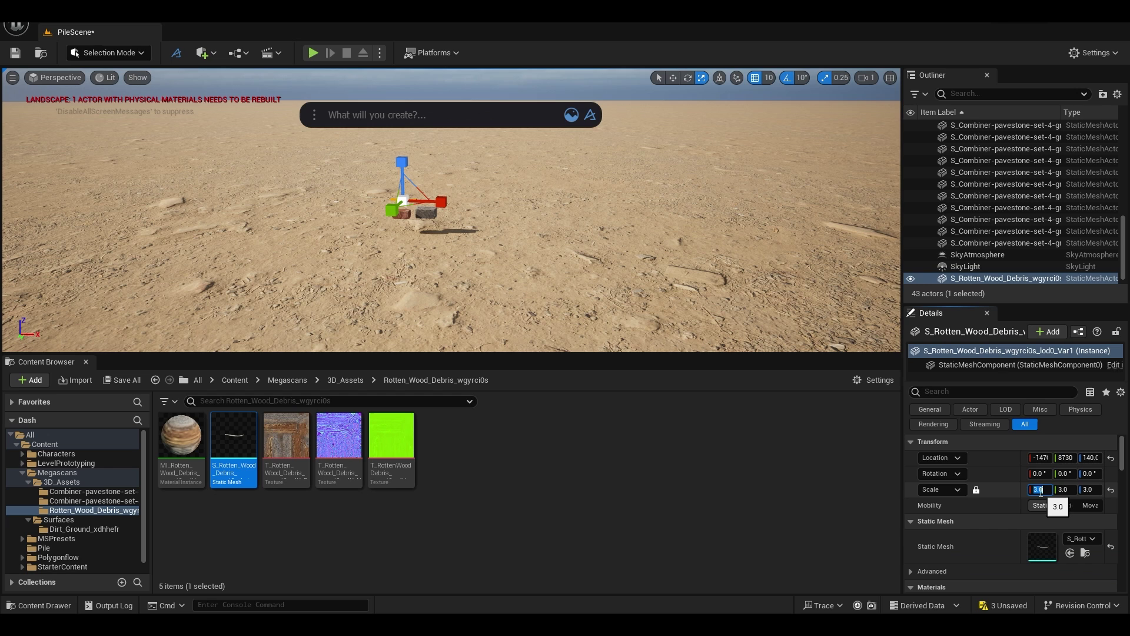
type("5")
key("Return")
left_click(590, 467)
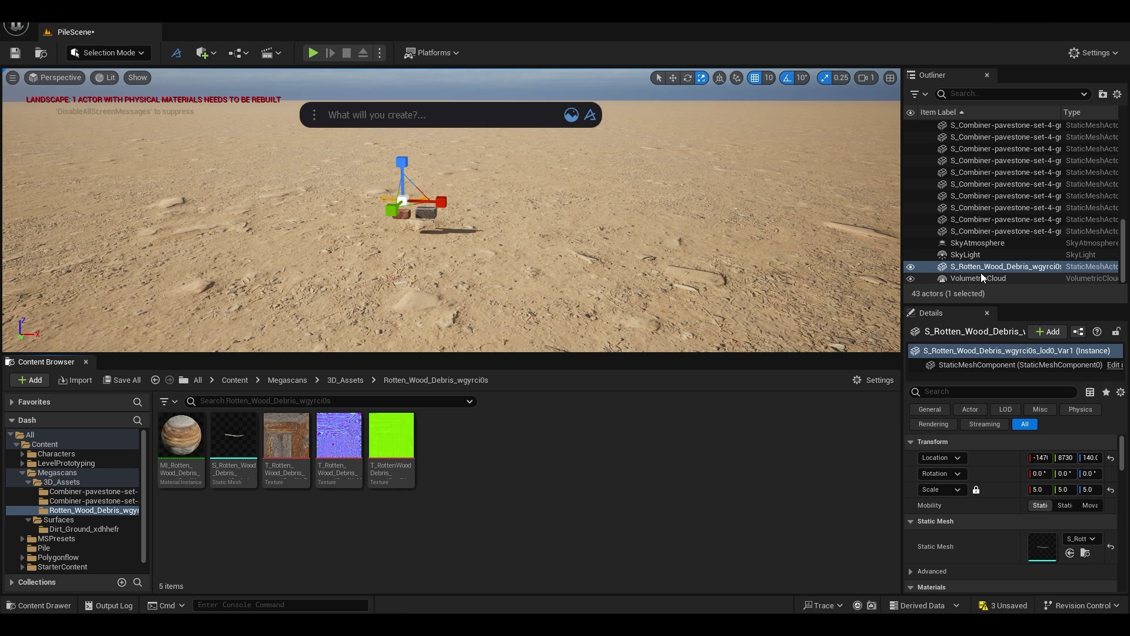
Select all the red and gray pavestone actors together with the wood debris, and close the Content Browser
scroll(981, 273, "down", 1)
left_click(981, 231, "ctrl")
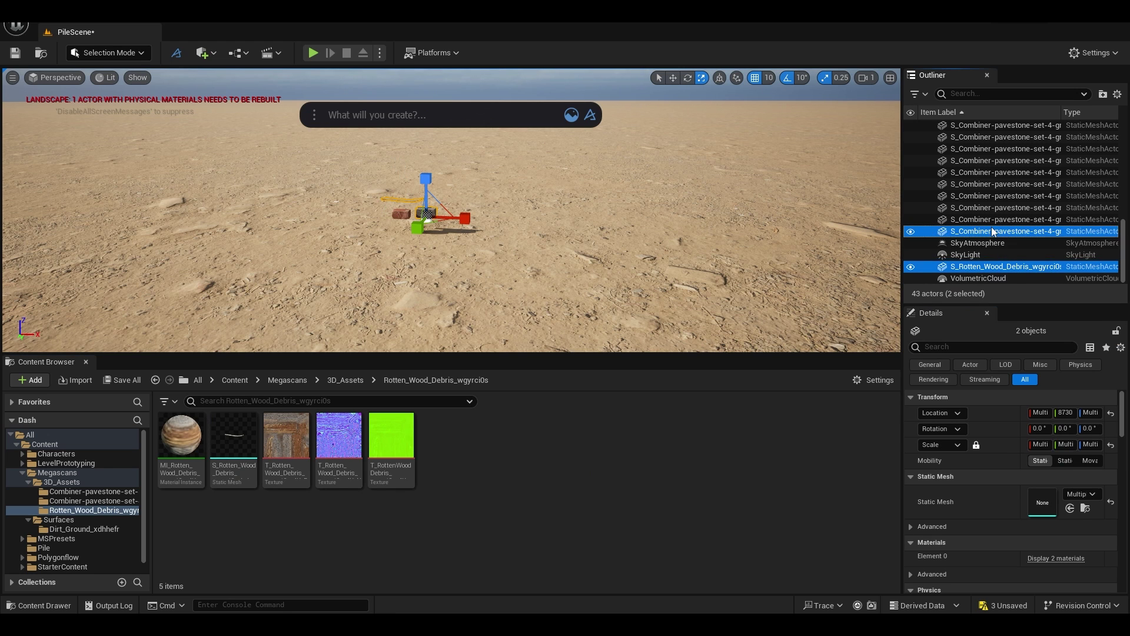
scroll(991, 227, "up", 10)
left_click(989, 209, "shift")
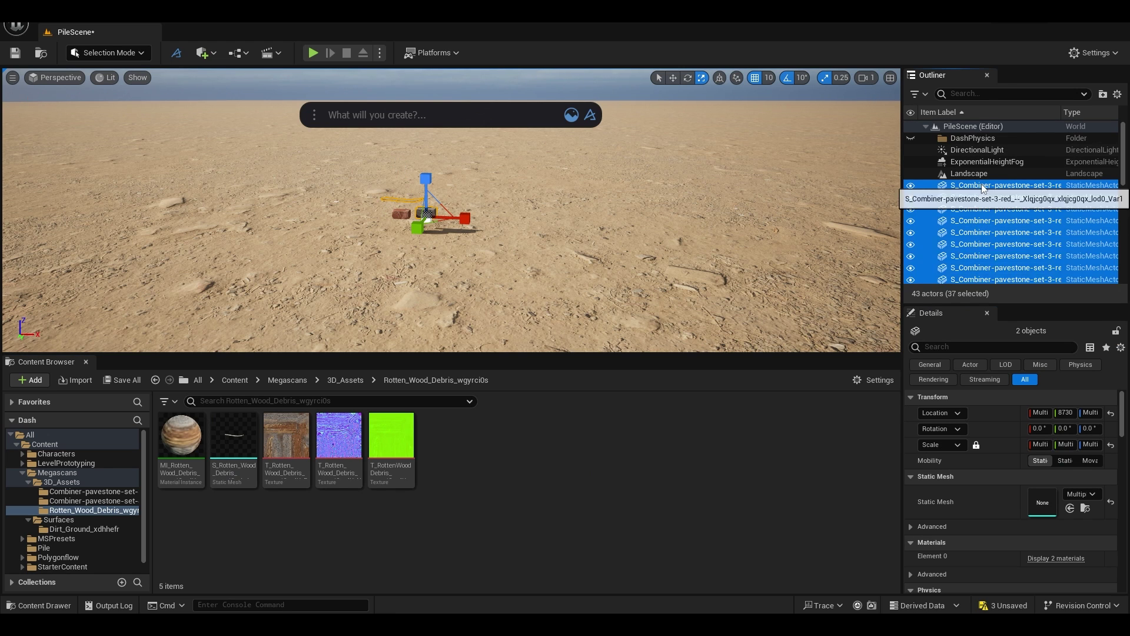
scroll(1044, 282, "down", 5)
scroll(1031, 265, "up", 3)
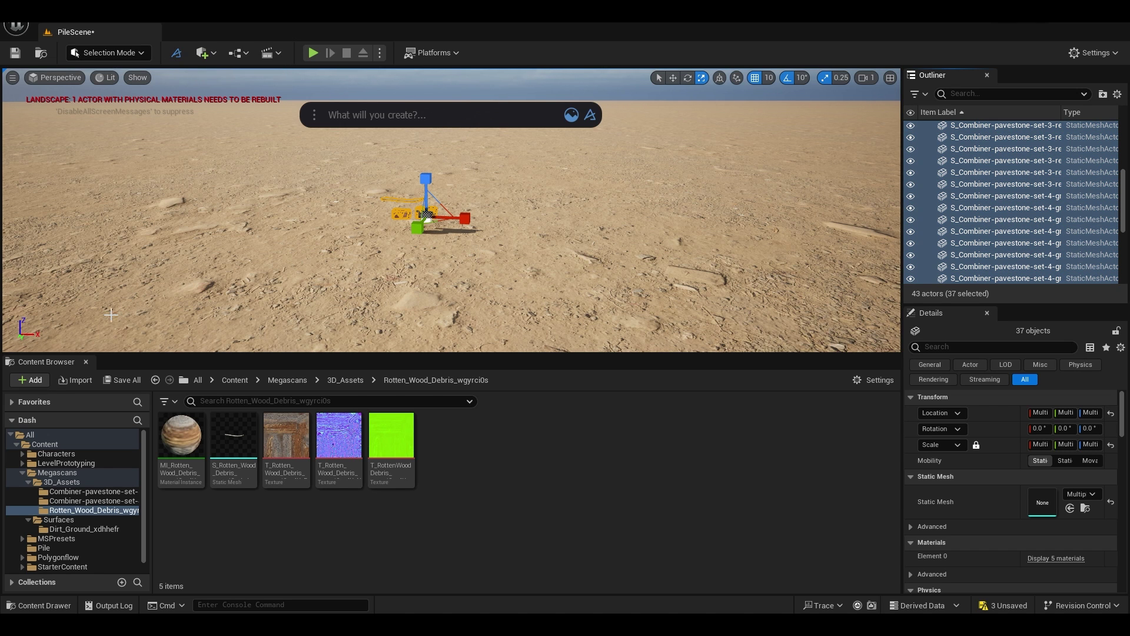
left_click(86, 361)
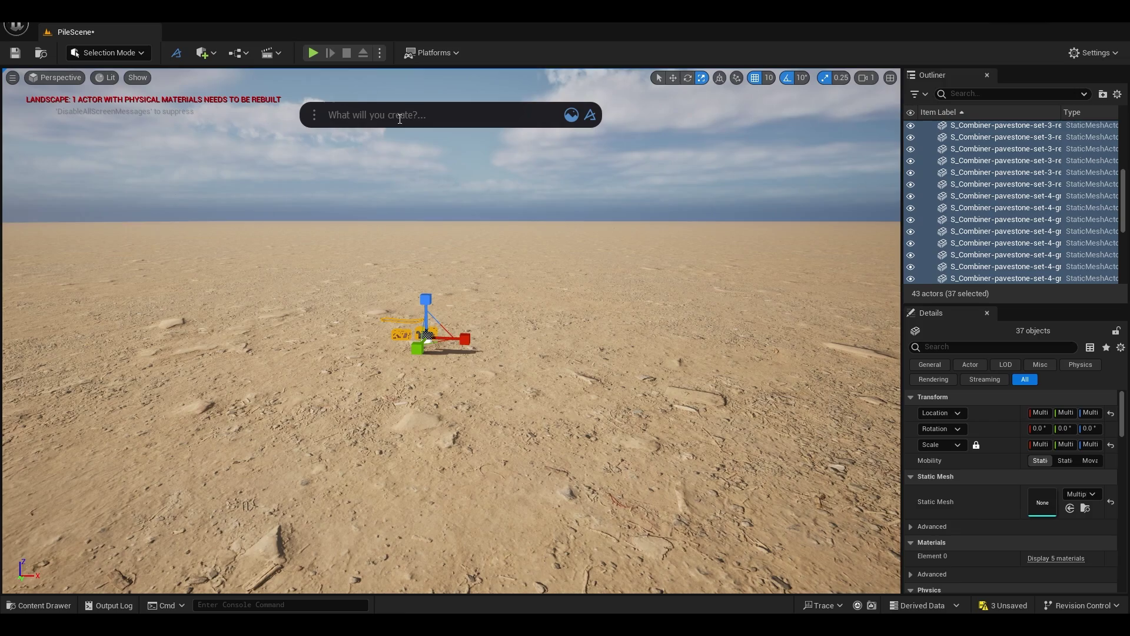
right_click_drag(448, 330, 396, 131)
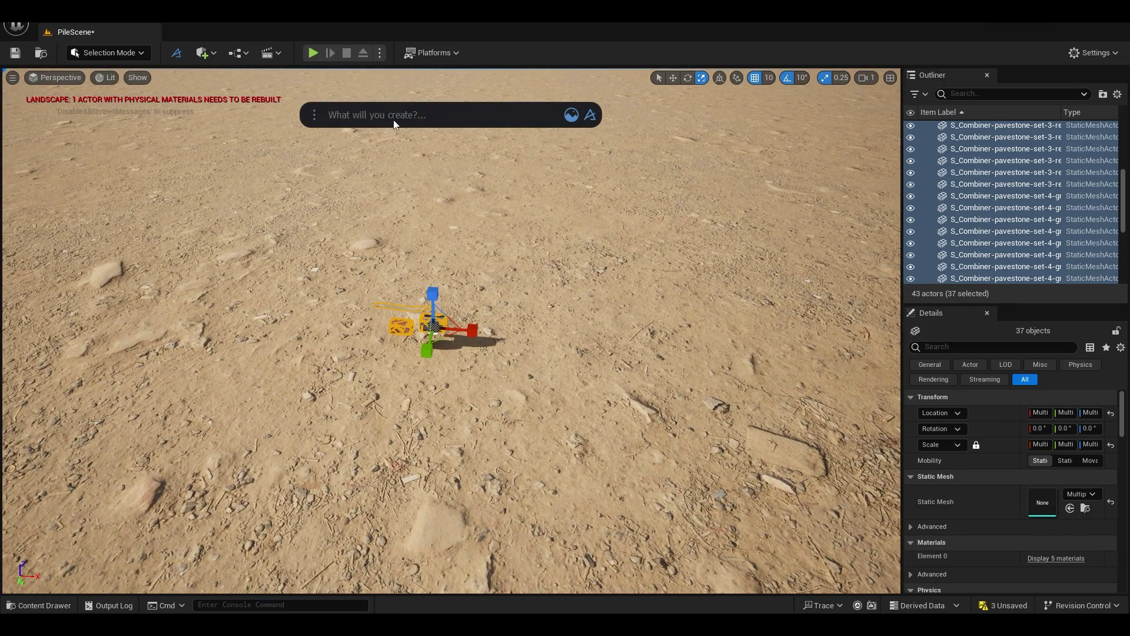
Open Dash's Physics Tool and set the selected pavestones and wood debris as dynamic
left_click(393, 122)
type("phys")
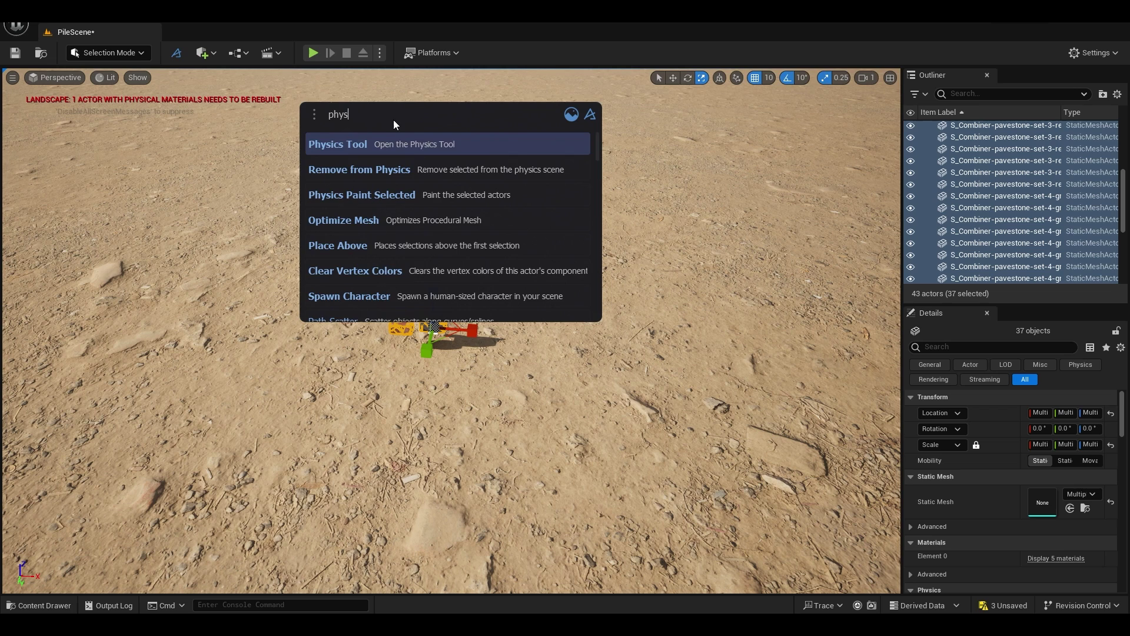
key("Return")
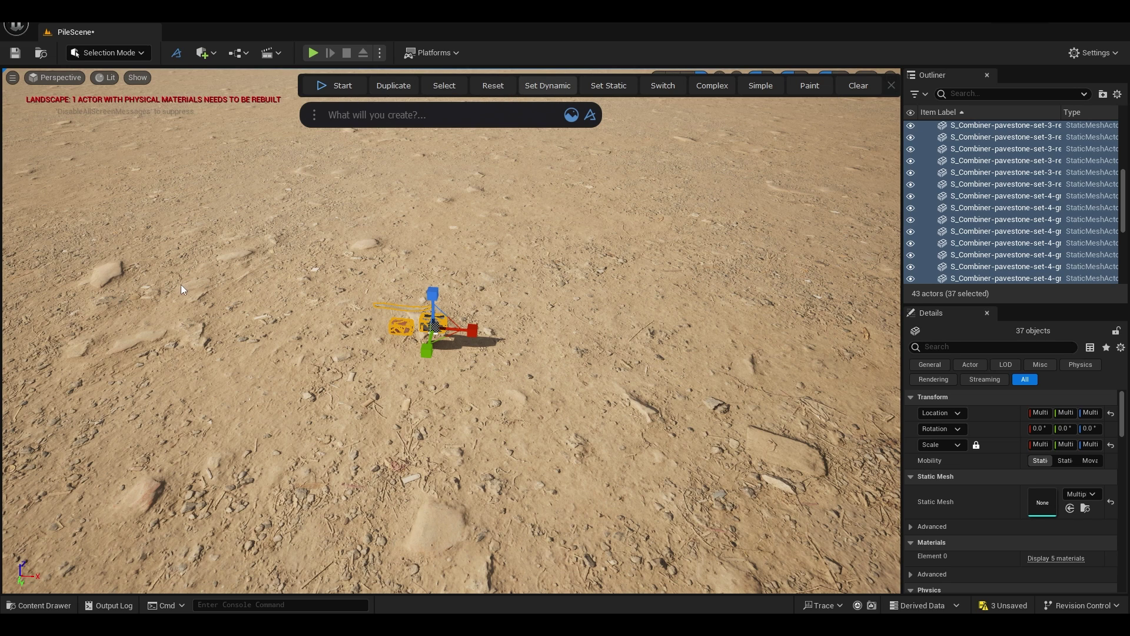
left_click(524, 86)
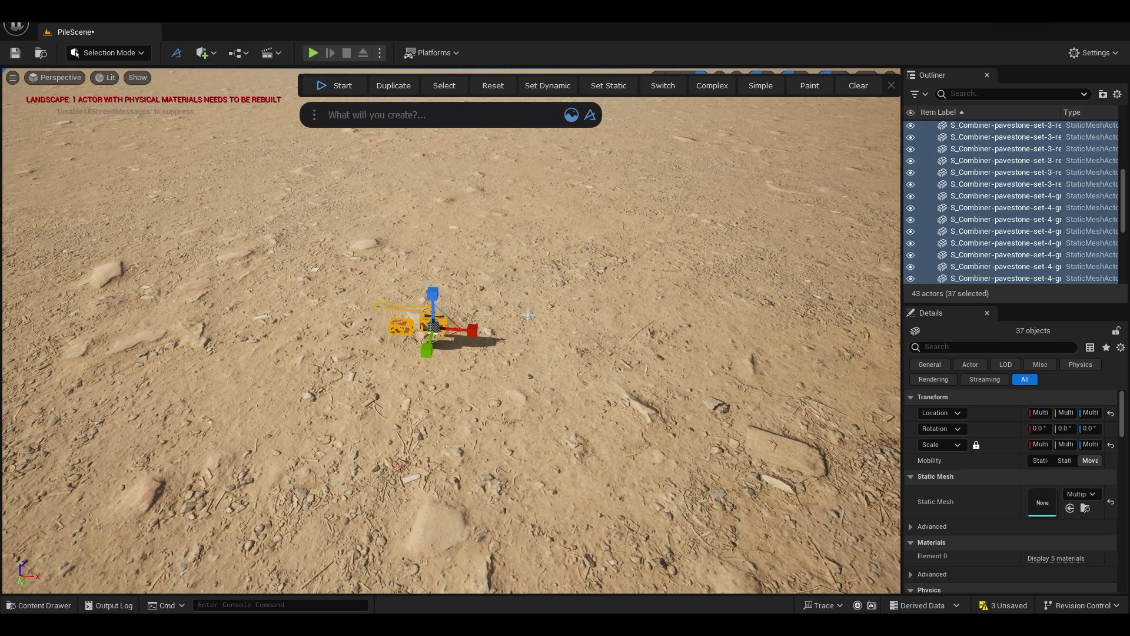
Start the physics simulation and repeatedly duplicate the selected pavestones and wood debris to build up a large pile
left_click(333, 85)
right_click_drag(516, 350, 519, 323)
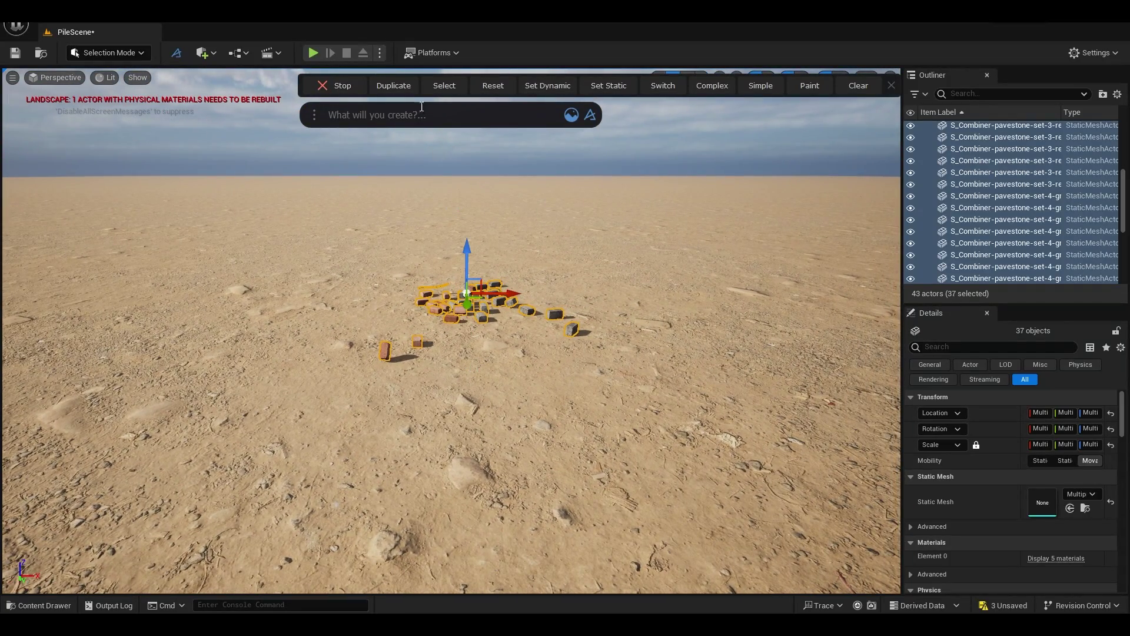
left_click(400, 91)
left_click(400, 92)
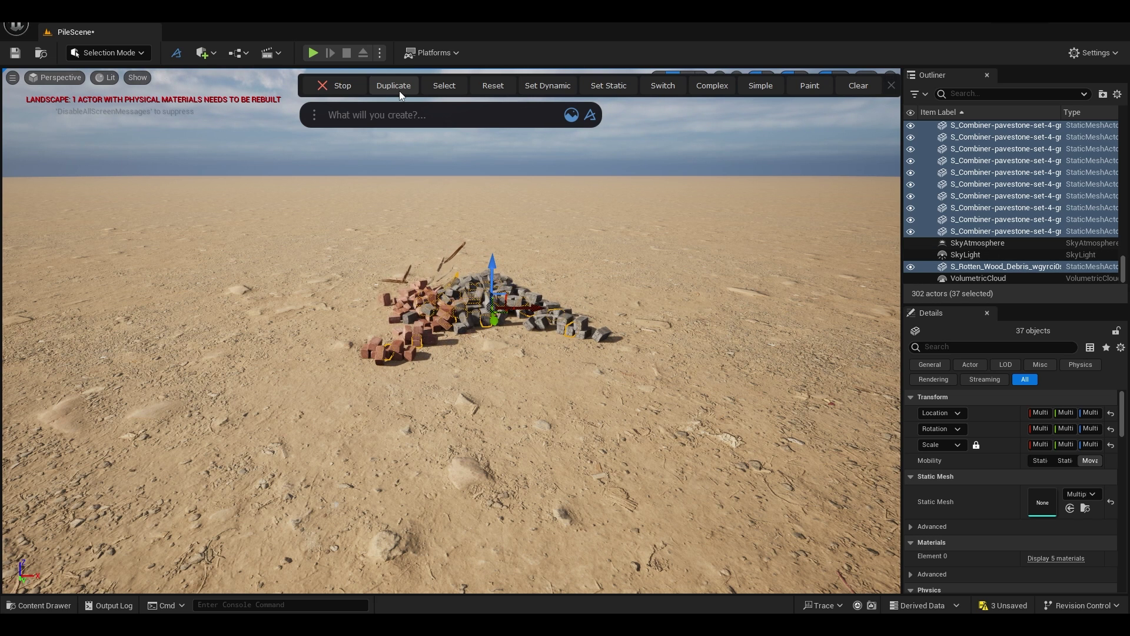
left_click(399, 91)
left_click(399, 90)
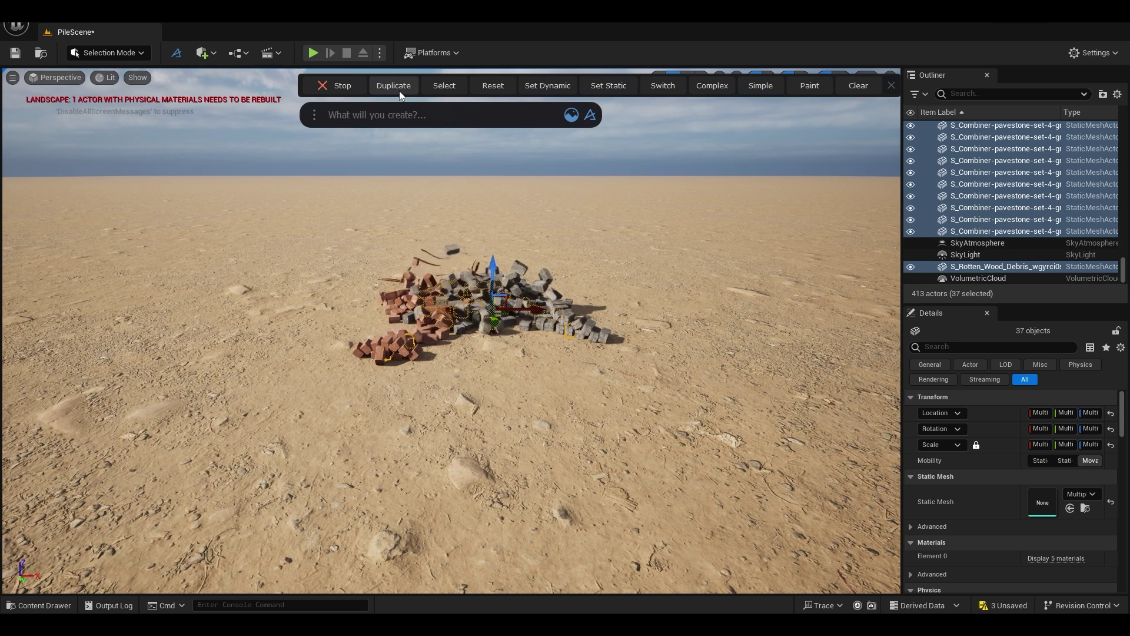
left_click(400, 90)
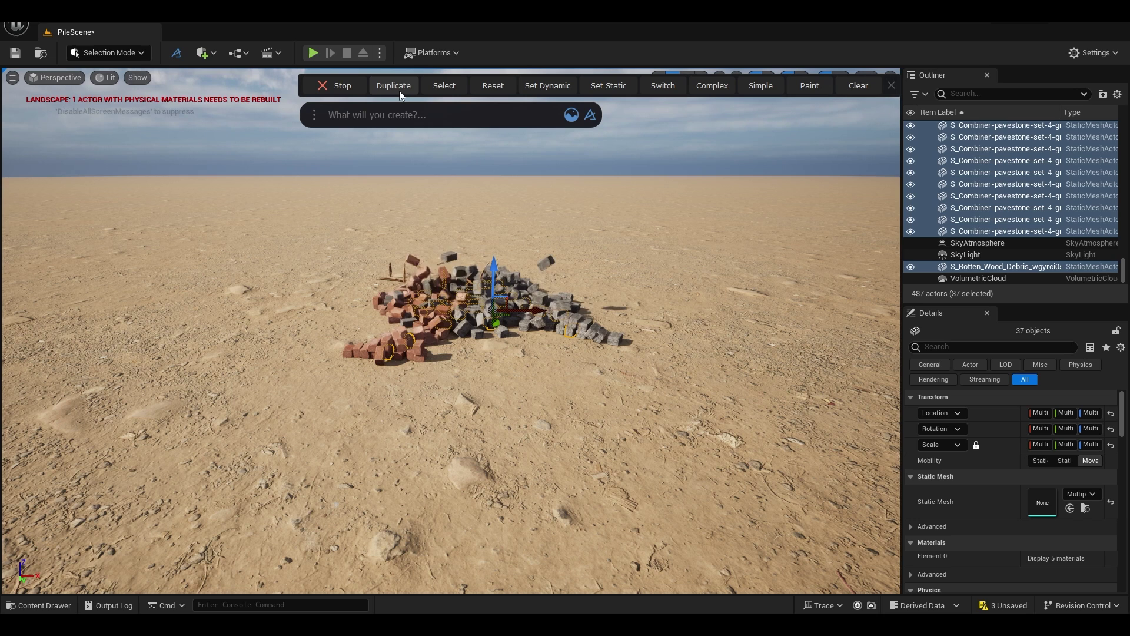
left_click(399, 91)
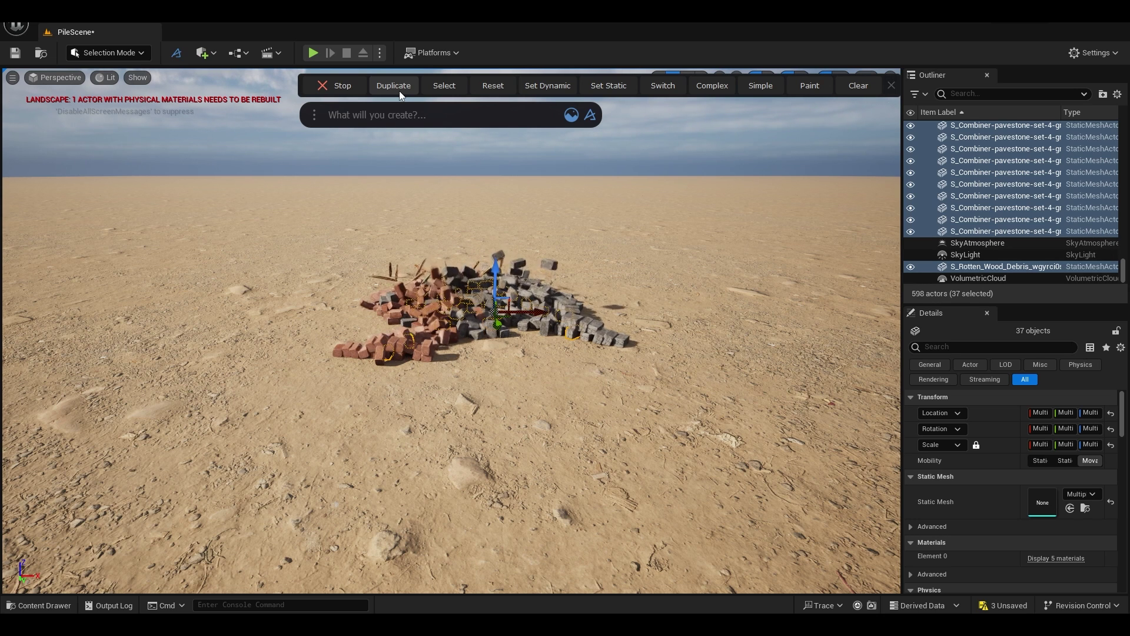
left_click(399, 91)
left_click(399, 91)
left_click(399, 91)
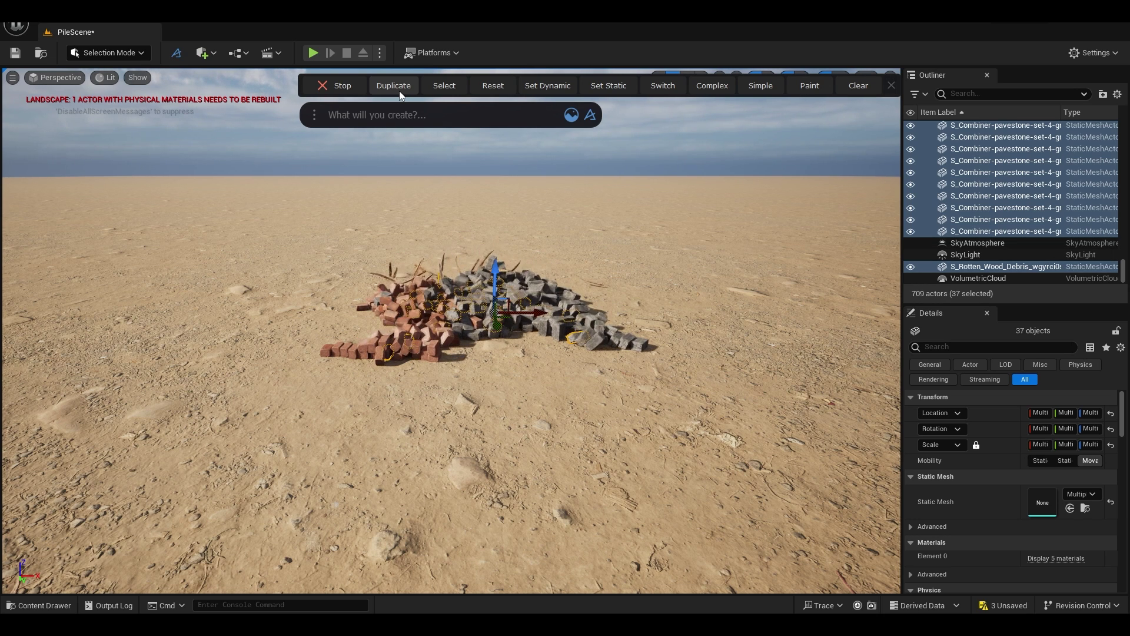
left_click(399, 90)
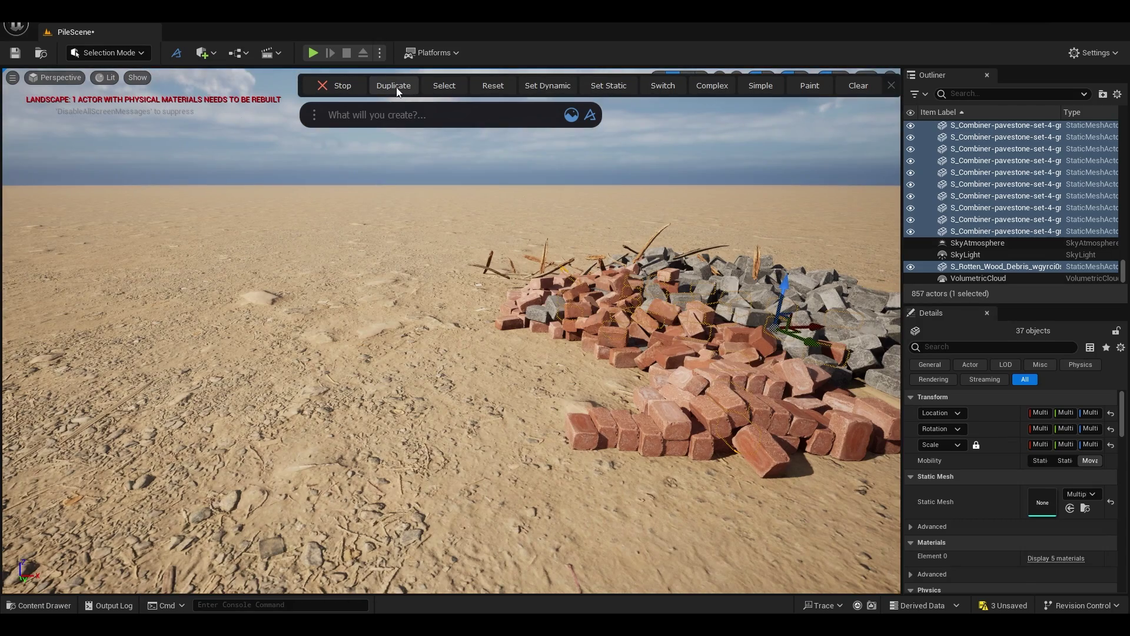
left_click(398, 92)
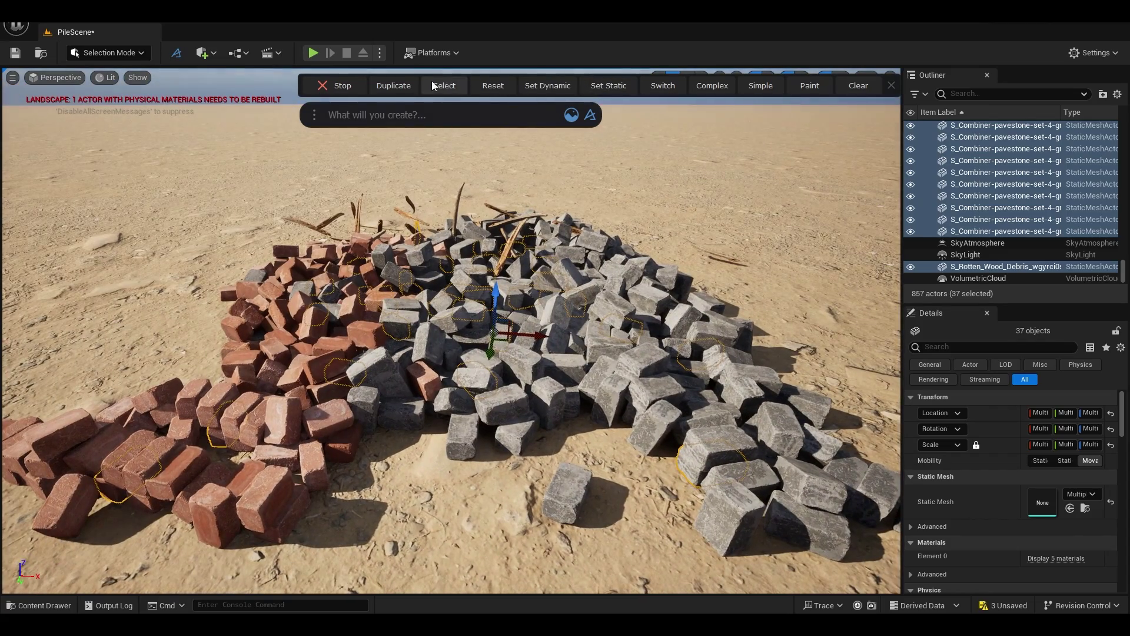
left_click(395, 86)
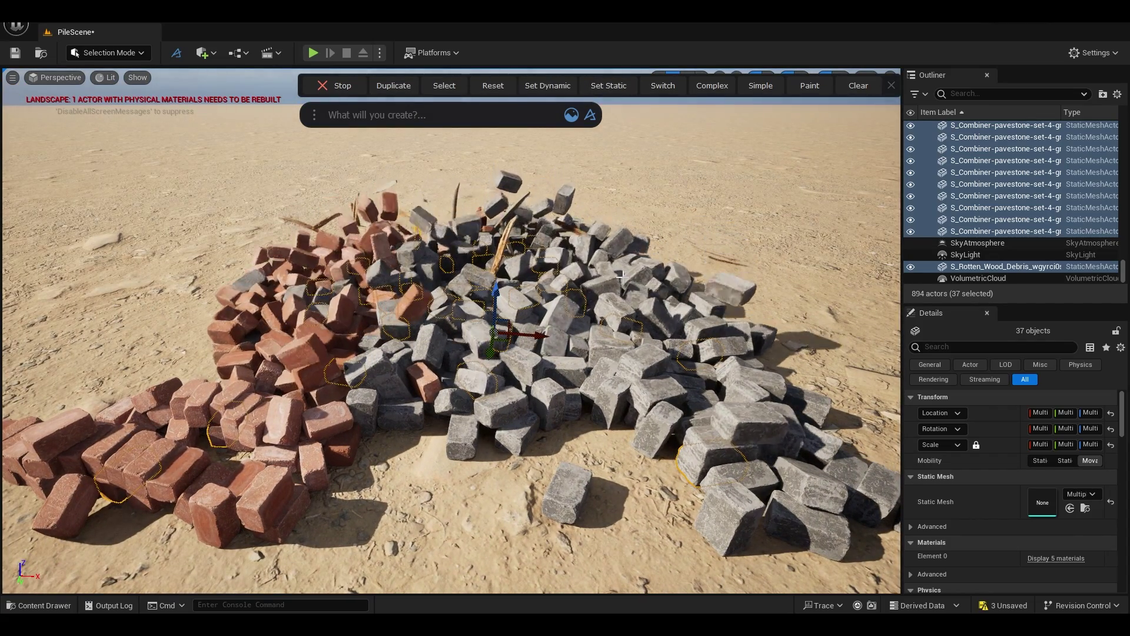
Stop the physics simulation and close the Physics Tool, leaving the pile's actors deselected
left_click(343, 86)
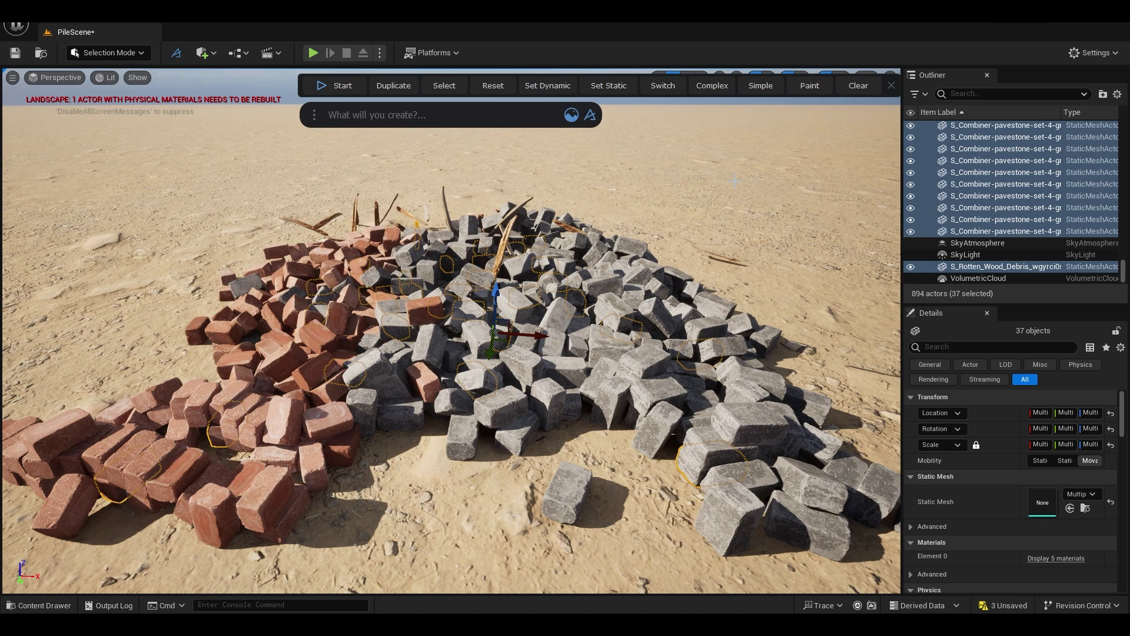
left_click(892, 85)
left_click(533, 301)
right_click_drag(533, 301, 533, 301)
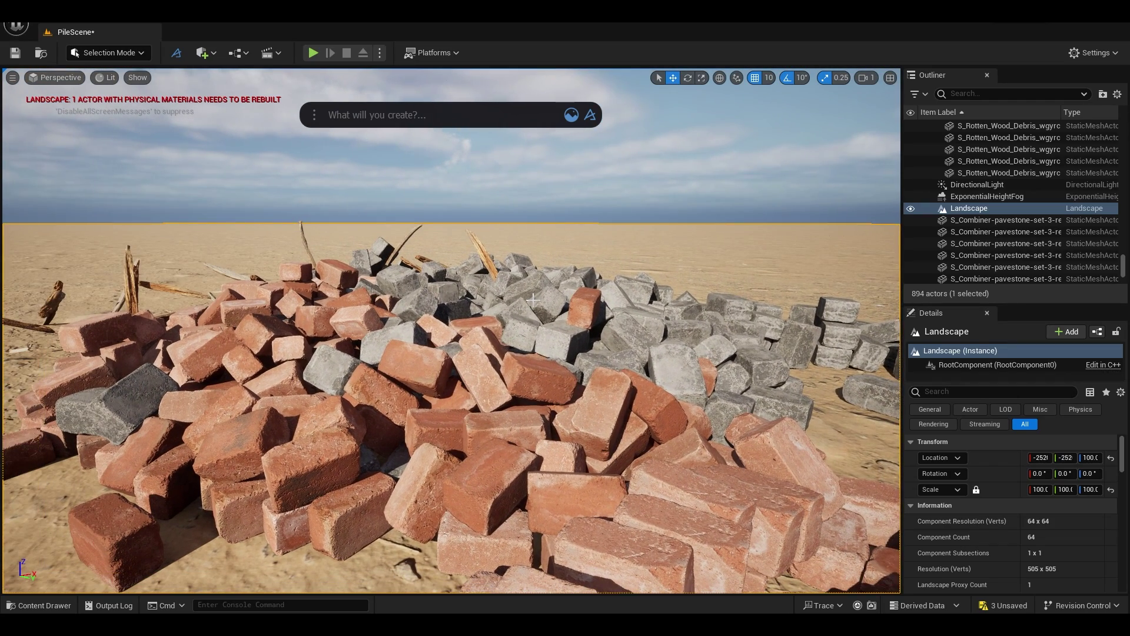